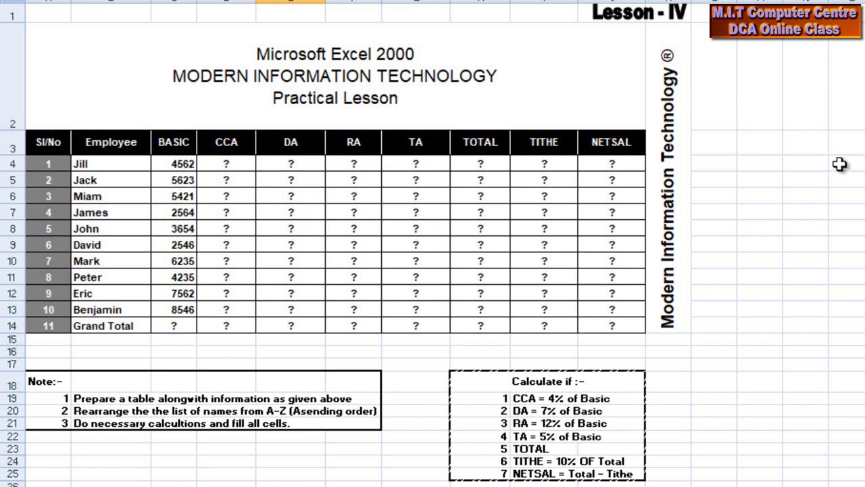
- Fill cells O2:Q2 with light aqua and apply all borders to them
left_click_drag(853, 100, 863, 102)
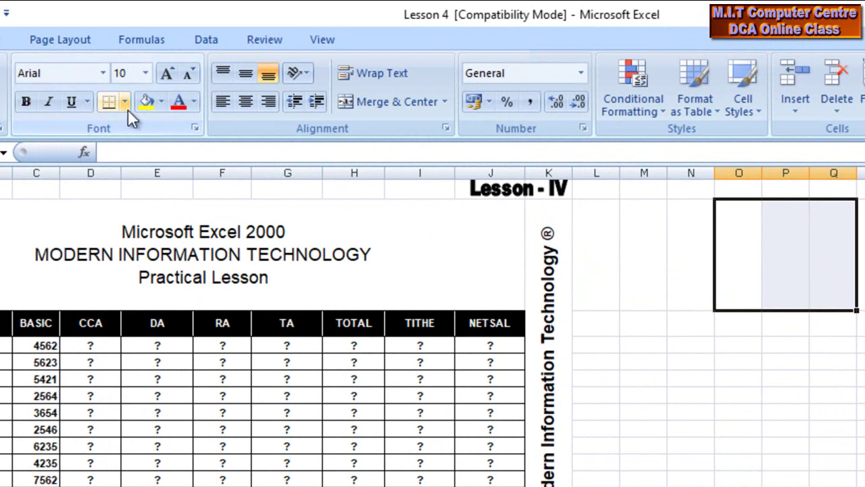
left_click(161, 103)
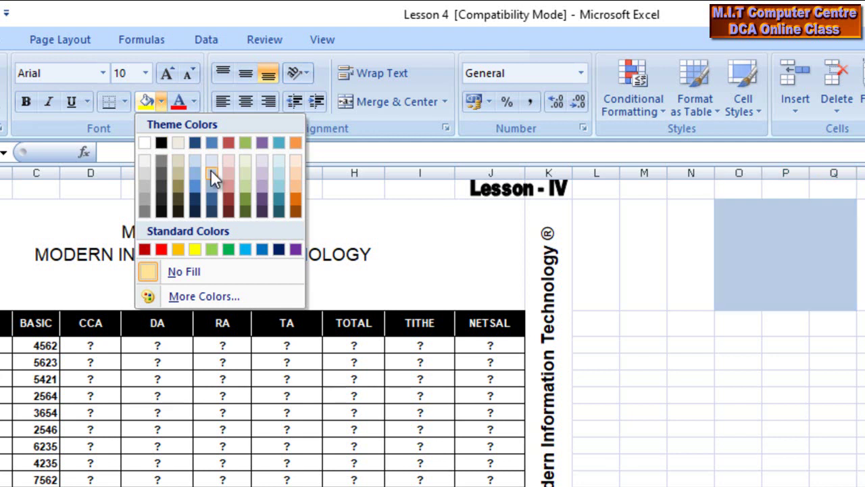
left_click(277, 164)
left_click(126, 102)
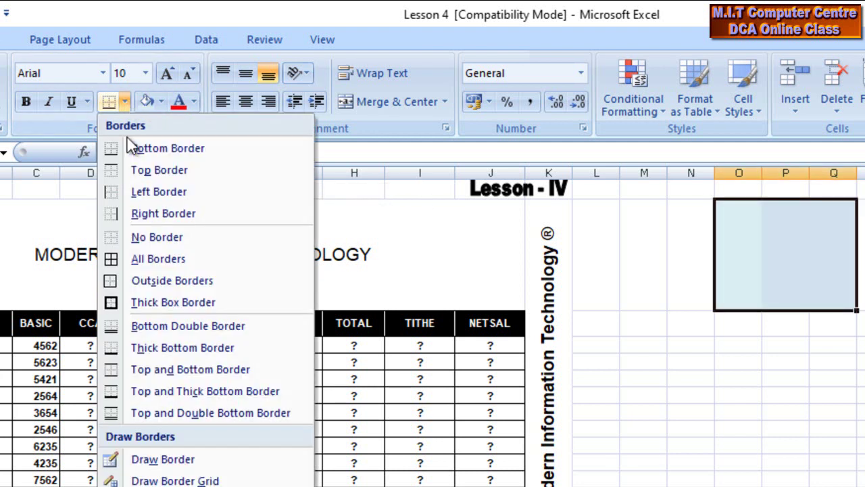
left_click(135, 259)
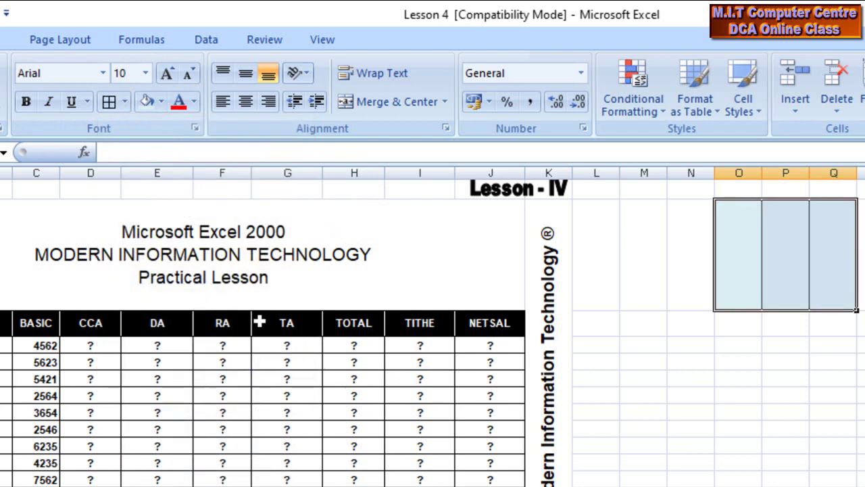
left_click(794, 261)
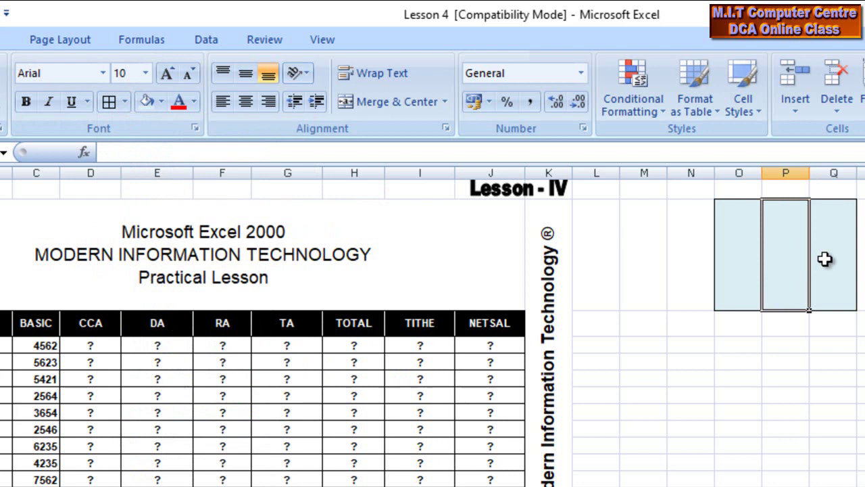
left_click(821, 260)
left_click(739, 250)
left_click(829, 268)
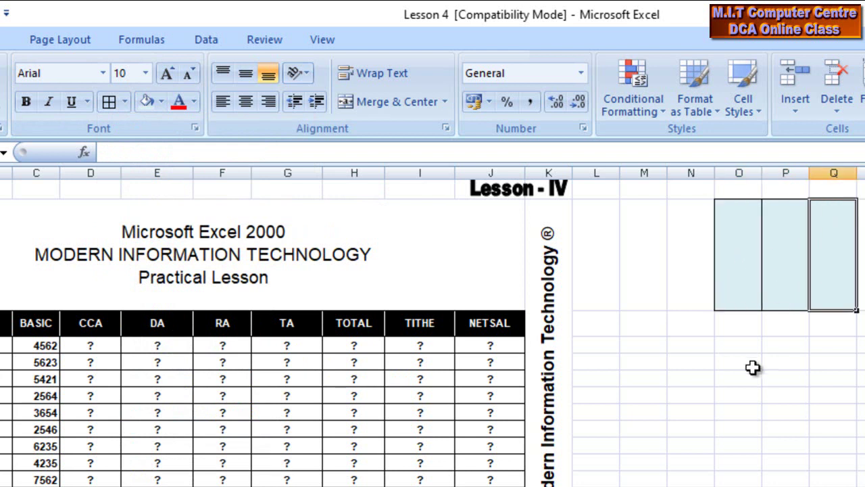
- Draw red borders over the two vertical dividing lines between cells O2, P2 and Q2
left_click(125, 103)
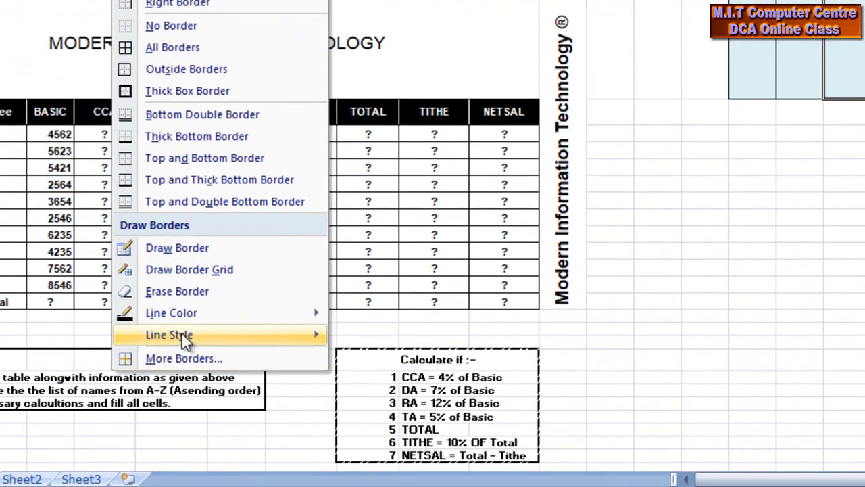
mouse_move(198, 314)
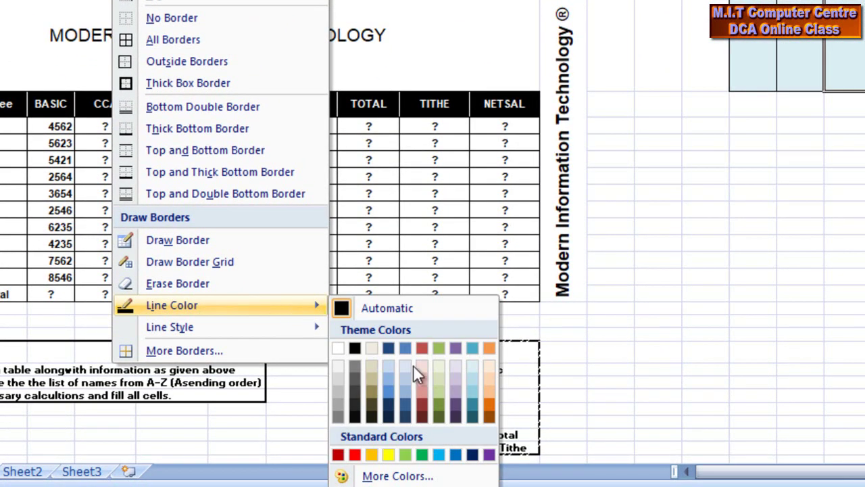
left_click(355, 454)
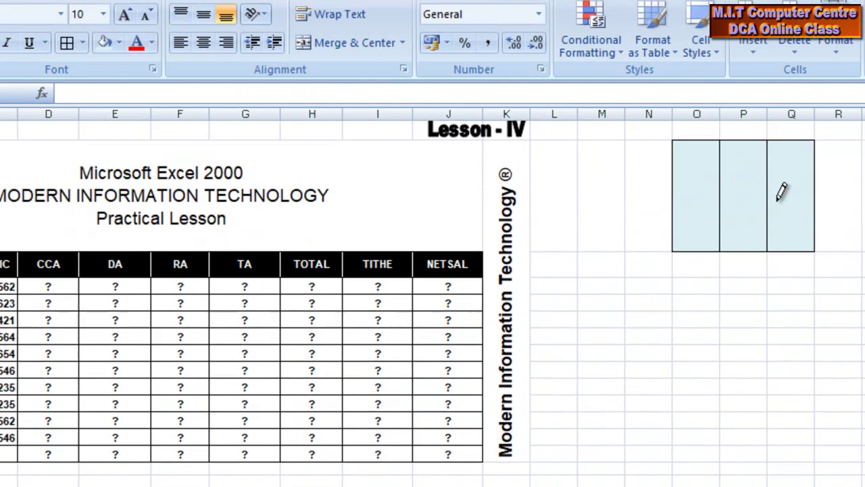
left_click(776, 169)
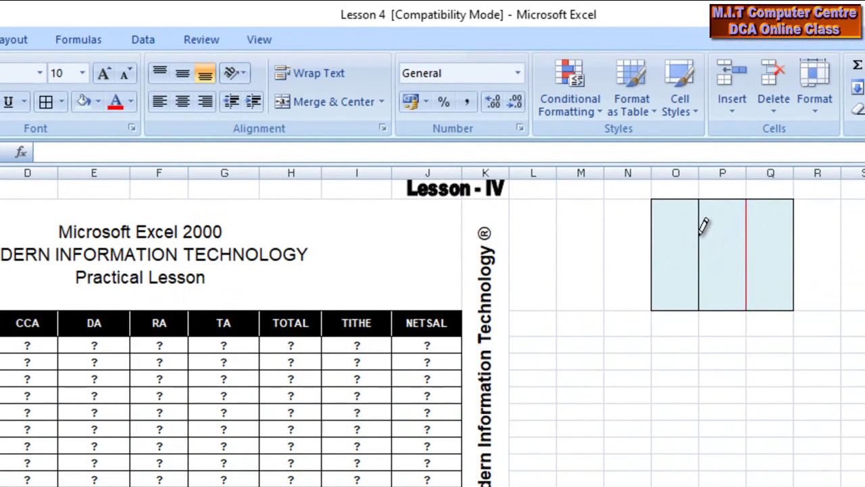
left_click(700, 231)
key("Escape")
left_click(844, 430)
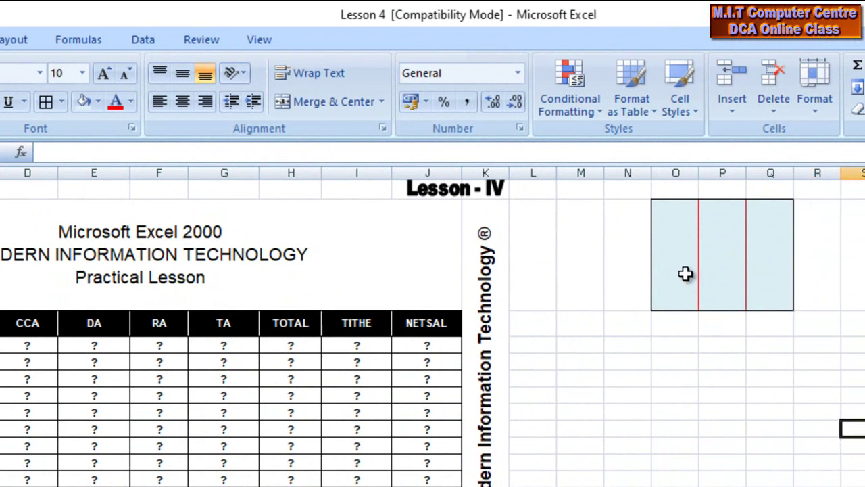
- Remove the fill colour and all borders from cells O2:Q2
left_click_drag(687, 274, 782, 271)
left_click(43, 104)
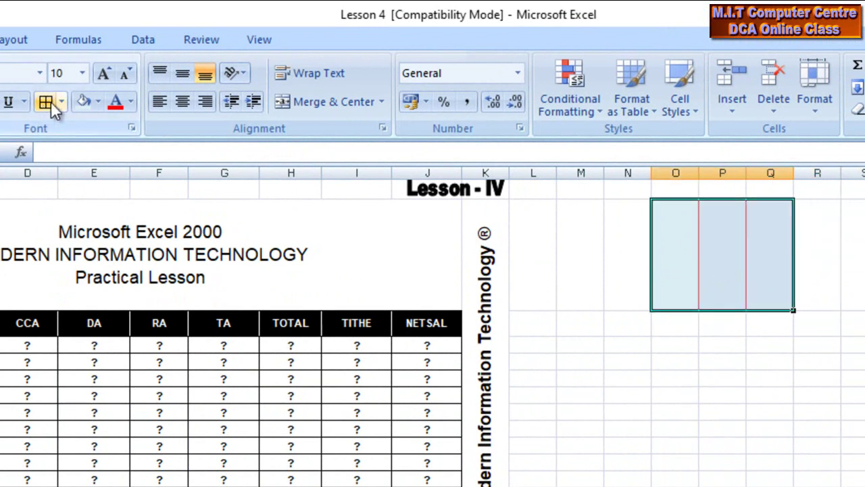
left_click(98, 101)
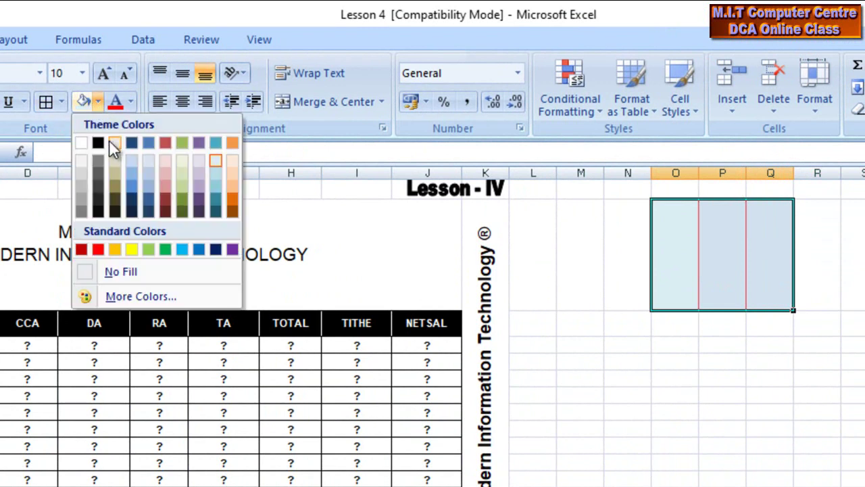
left_click(137, 271)
left_click(62, 103)
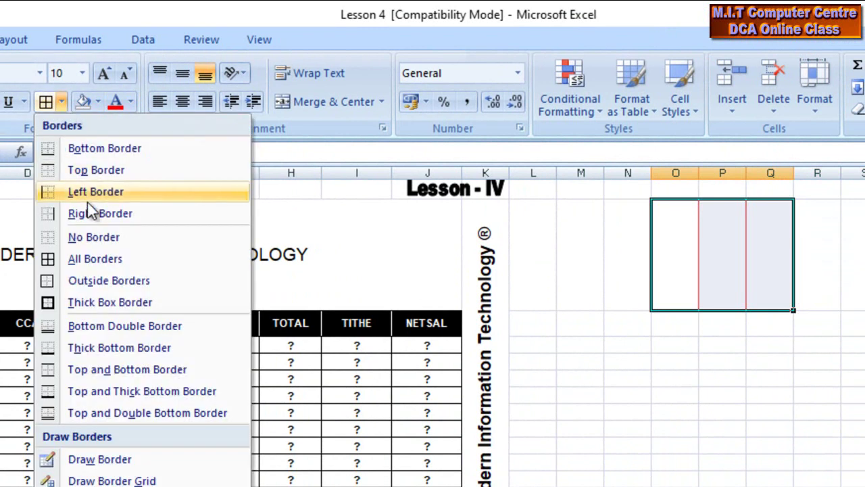
left_click(94, 238)
left_click(770, 395)
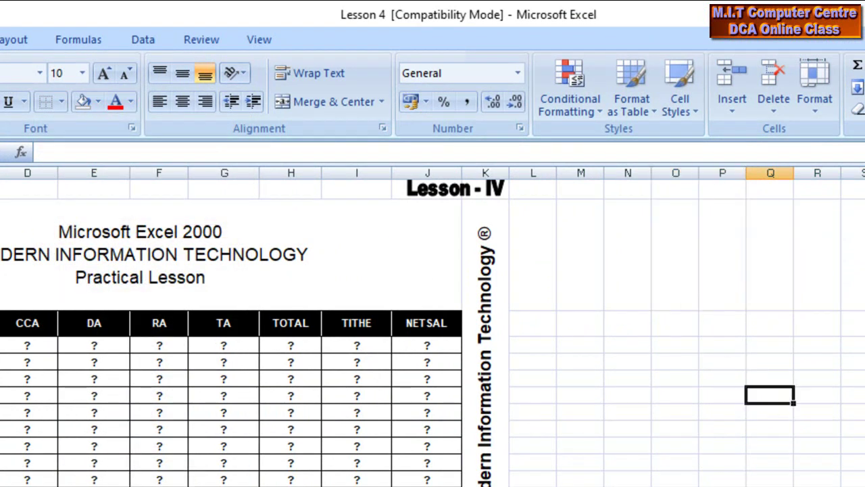
- Enter the sample text "hghgh" in cell O2 and align it to the middle vertically
left_click(664, 257)
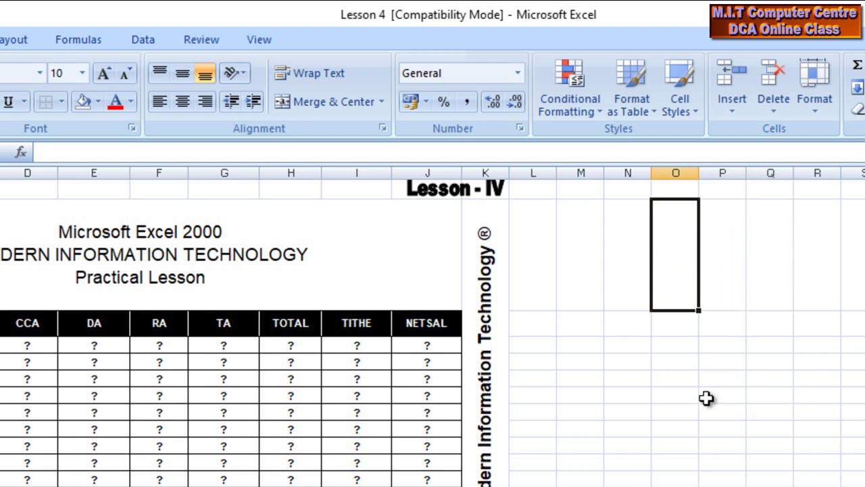
type("hghgh")
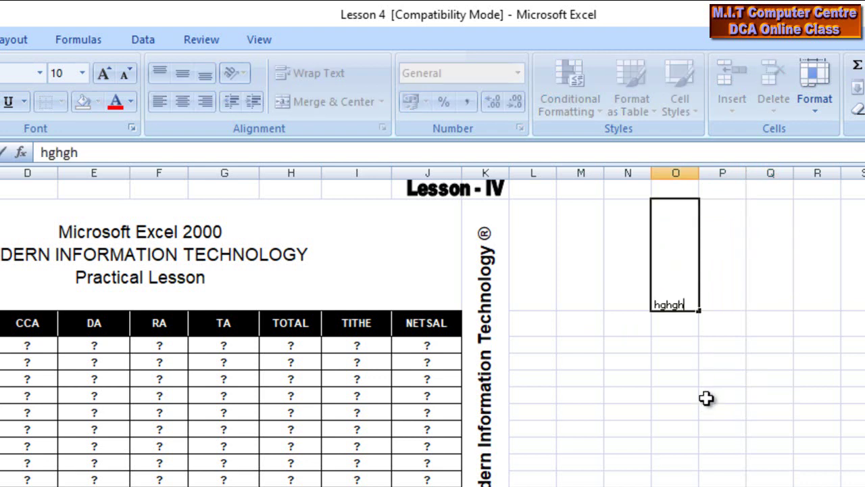
left_click(770, 190)
left_click(672, 304)
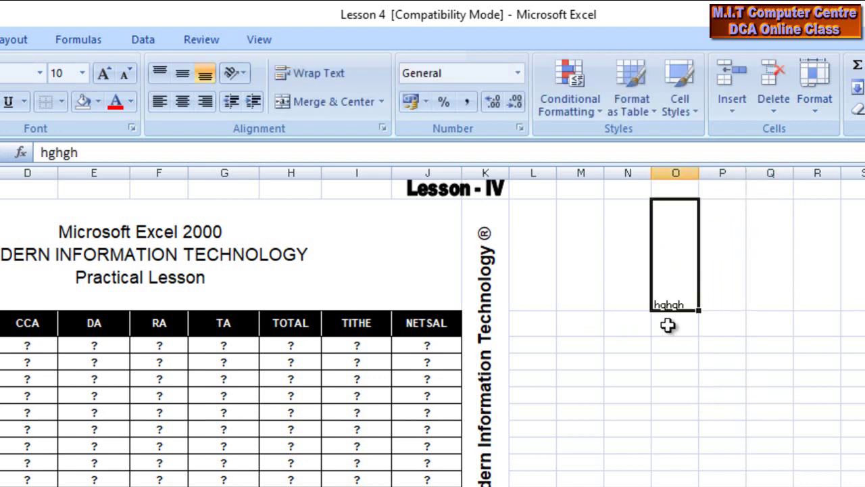
left_click(178, 72)
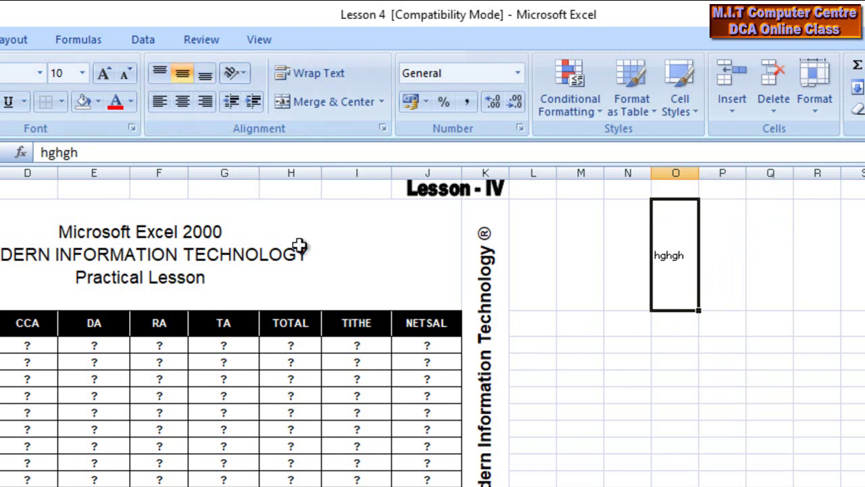
- Colour the text in cell O2 red and set its orientation to Vertical Text
left_click(116, 102)
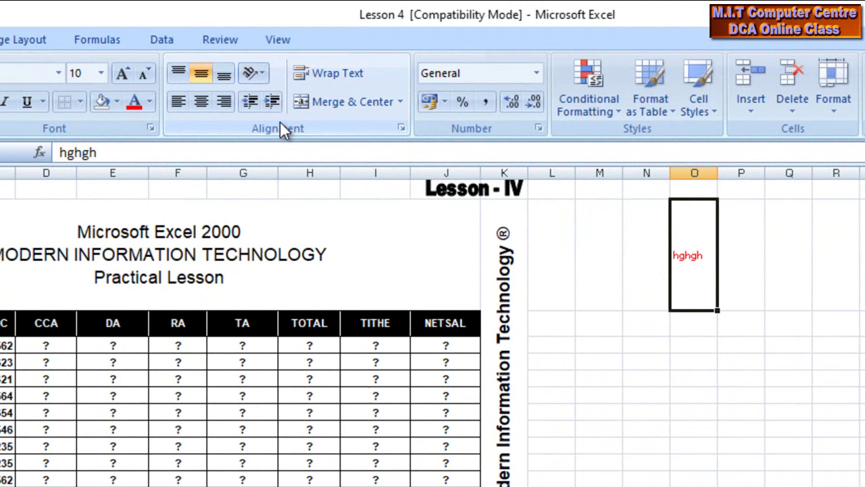
left_click(262, 73)
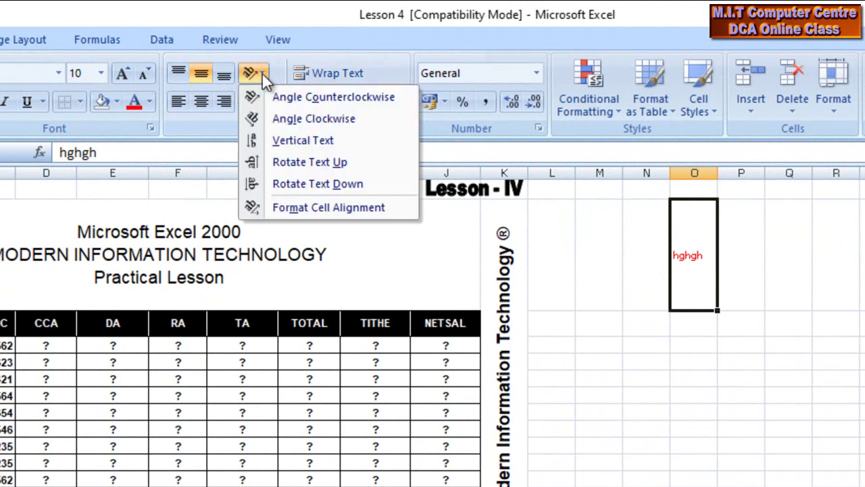
left_click(285, 139)
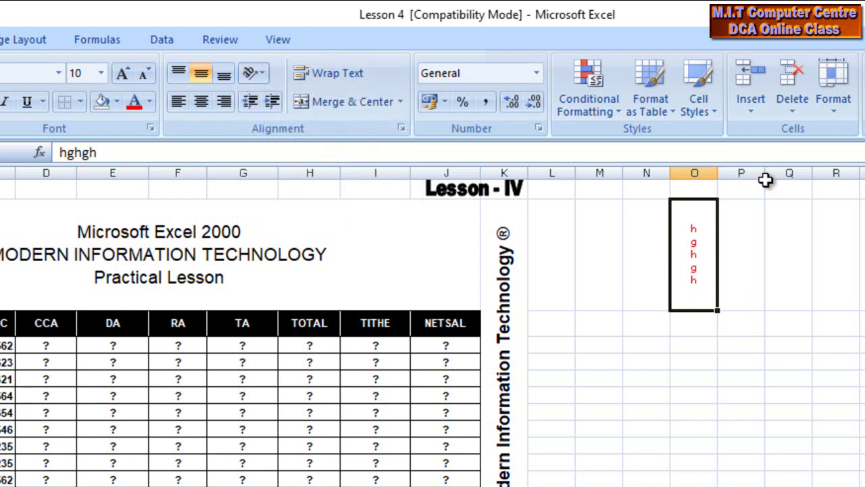
- Widen column P to about twice its width and enter "yeytytytyetyey" in P2, aligned to the middle vertically
left_click(766, 181)
left_click_drag(764, 173, 816, 174)
left_click(764, 257)
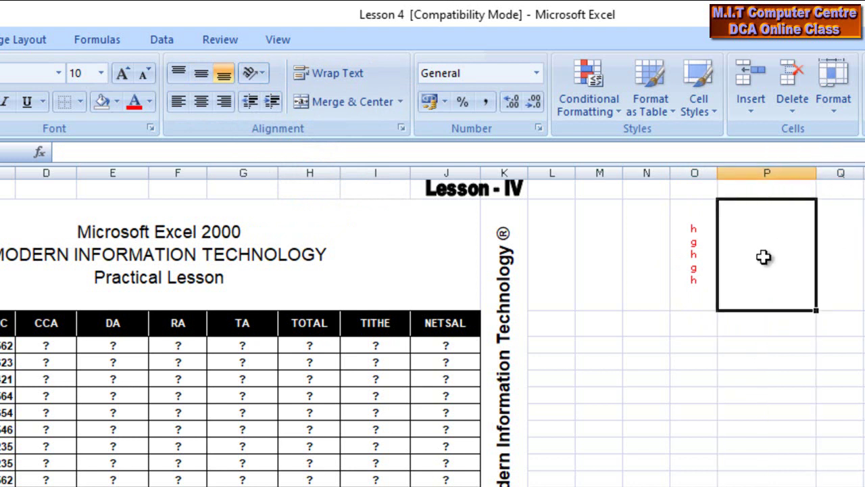
type("yeytytytyetyey")
left_click(791, 392)
left_click(766, 290)
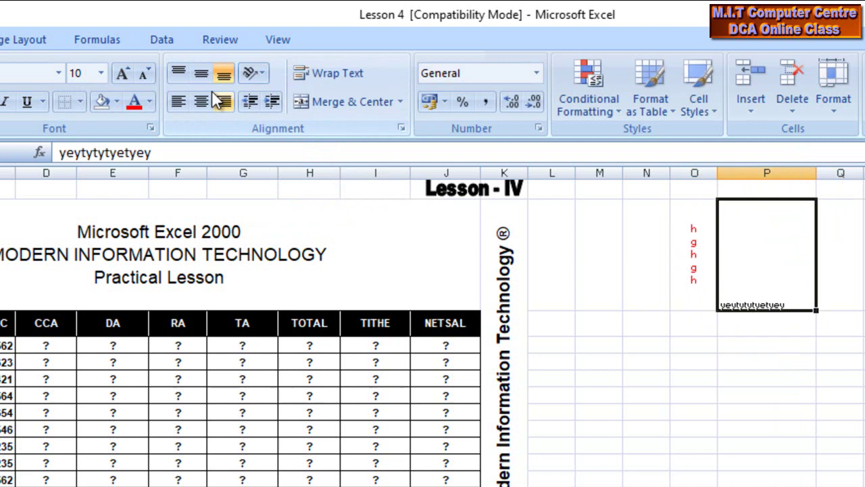
left_click(203, 71)
- Rotate the text in cell P2 to 90 degrees through the cell alignment settings and centre it horizontally
left_click(264, 73)
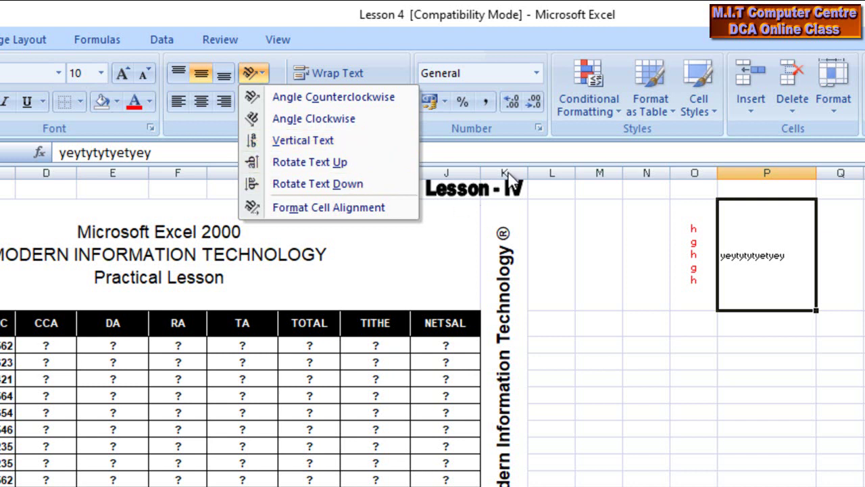
left_click(748, 274)
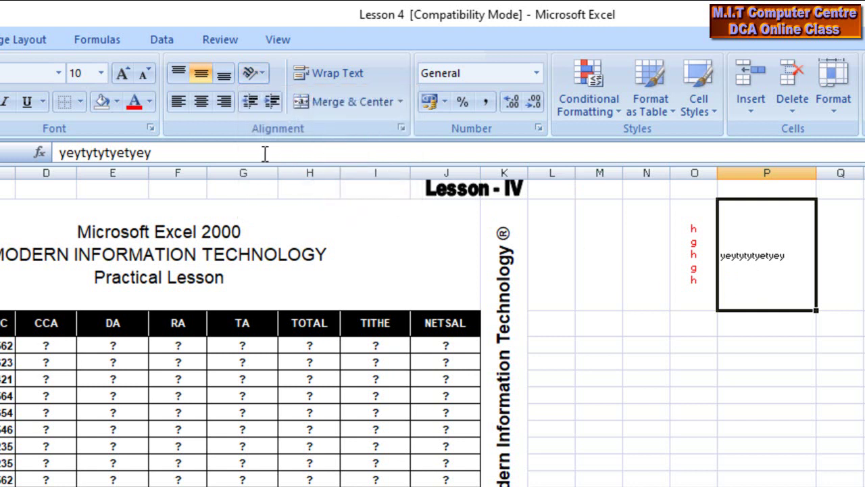
left_click(400, 128)
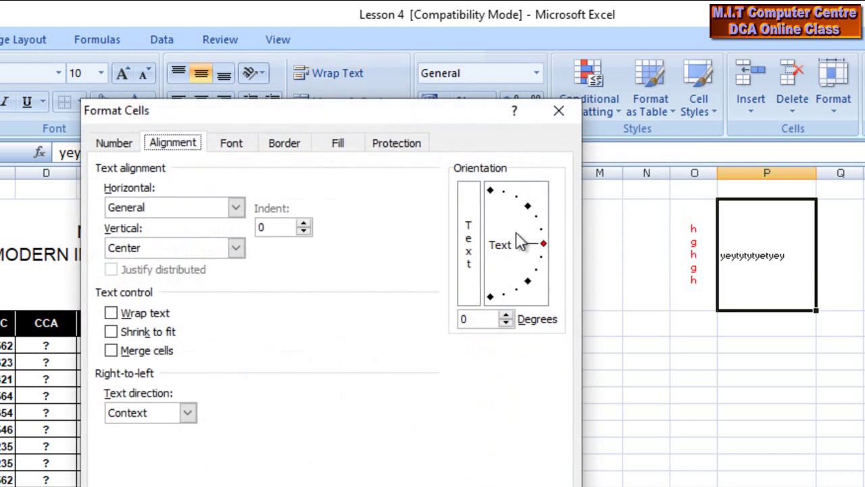
left_click_drag(542, 244, 488, 189)
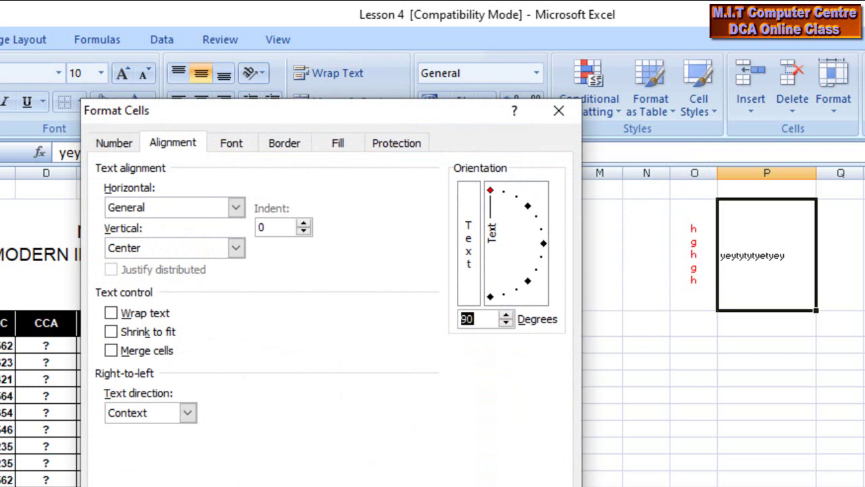
key("Return")
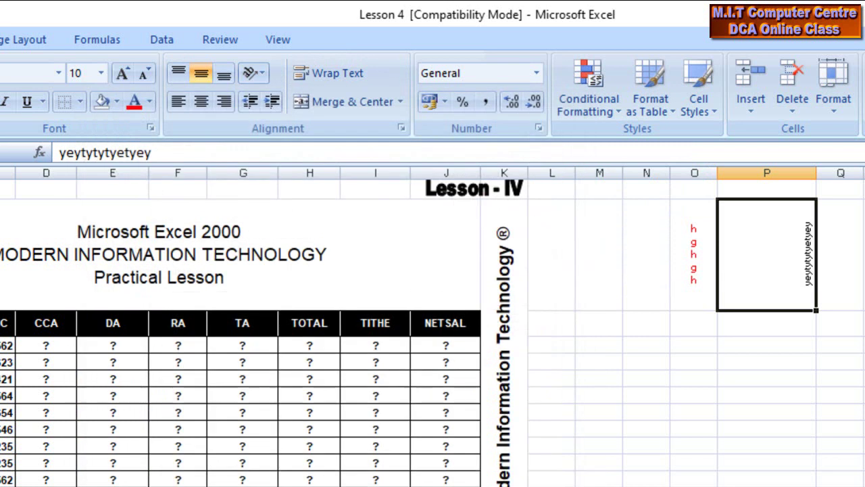
left_click(200, 103)
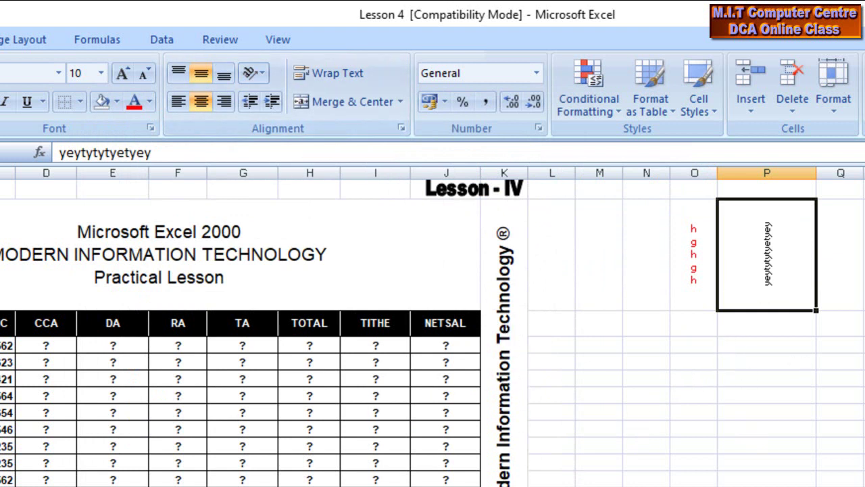
- Delete the sample text from cells O2 and P2
left_click_drag(711, 267, 764, 270)
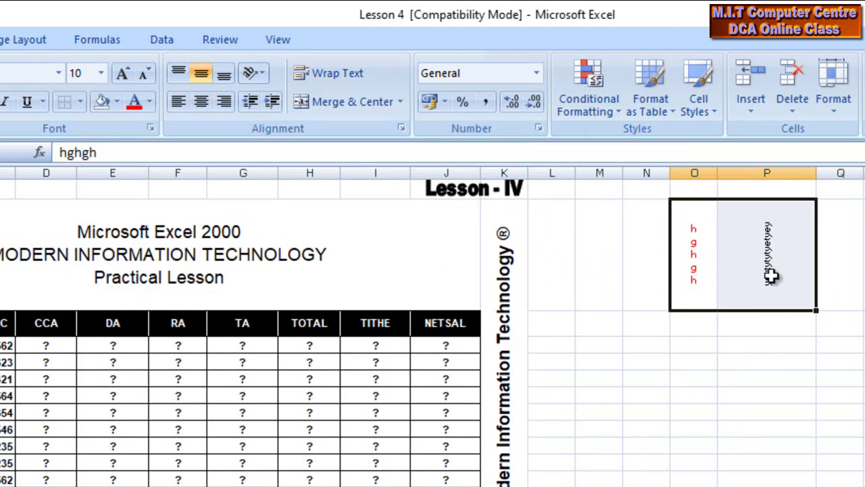
key("Delete")
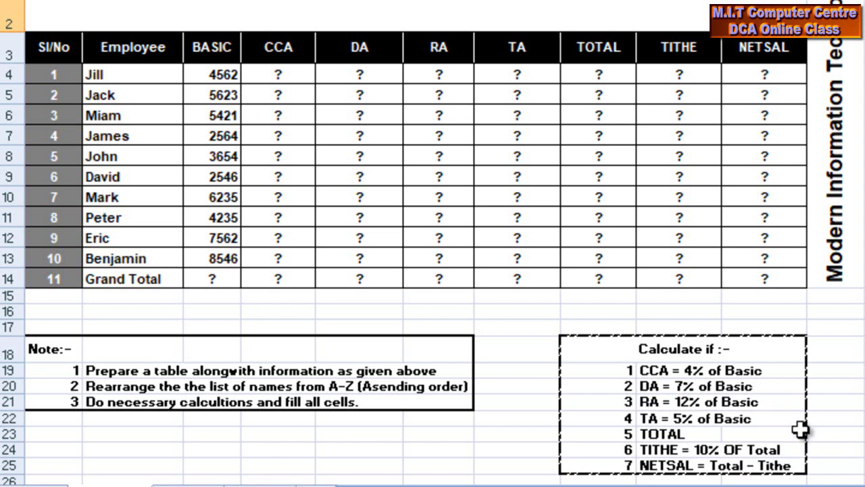
- Clear the question-mark placeholders from the CCA to NETSAL columns, range D4:J14
scroll(799, 427, "down", 3)
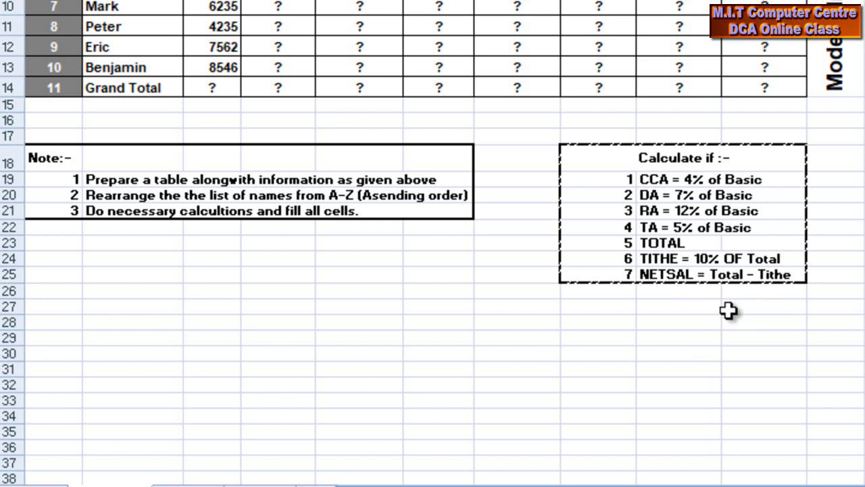
scroll(728, 310, "up", 3)
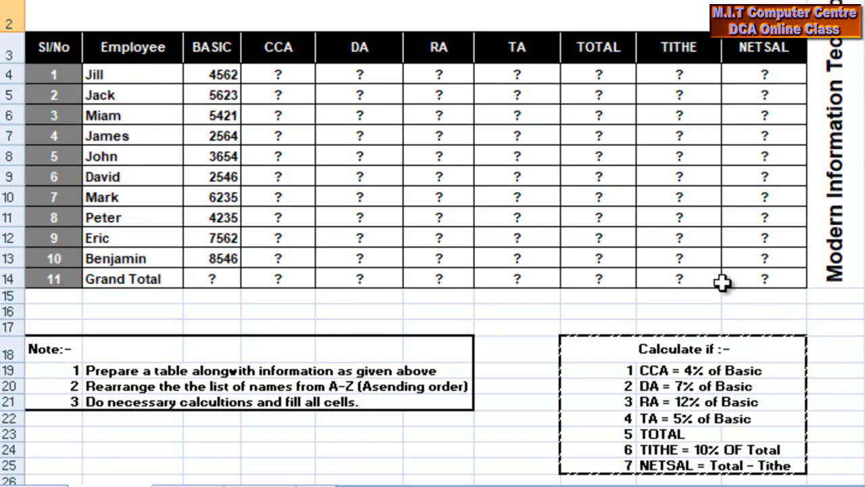
mouse_move(279, 74)
left_mouse_down()
mouse_move(392, 122)
mouse_move(575, 218)
mouse_move(727, 257)
mouse_move(745, 266)
mouse_move(750, 282)
left_mouse_up()
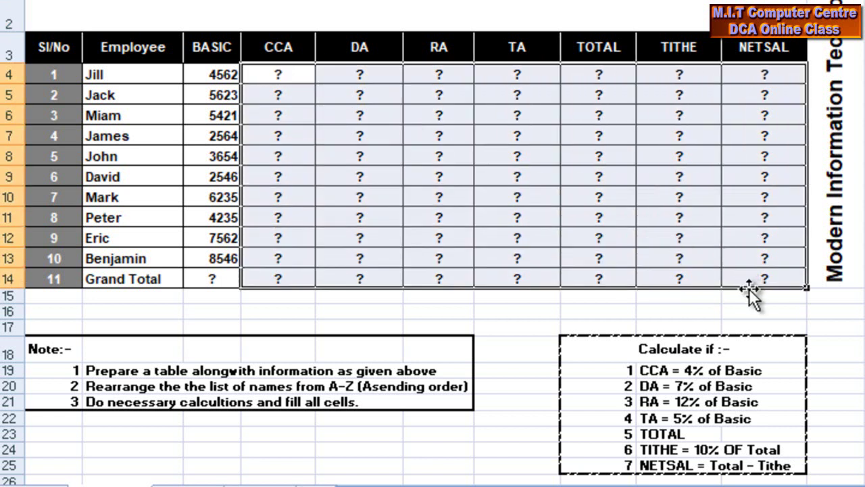
key("Delete")
left_click(660, 174)
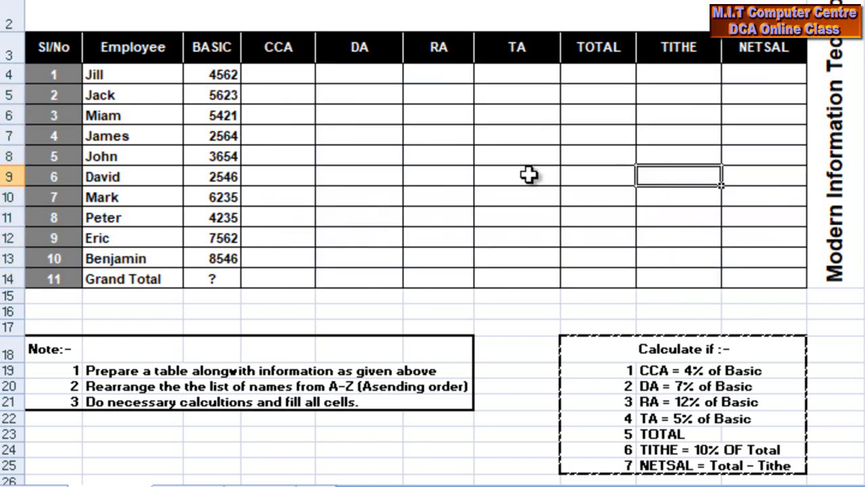
scroll(517, 144, "up", 2)
scroll(529, 163, "down", 2)
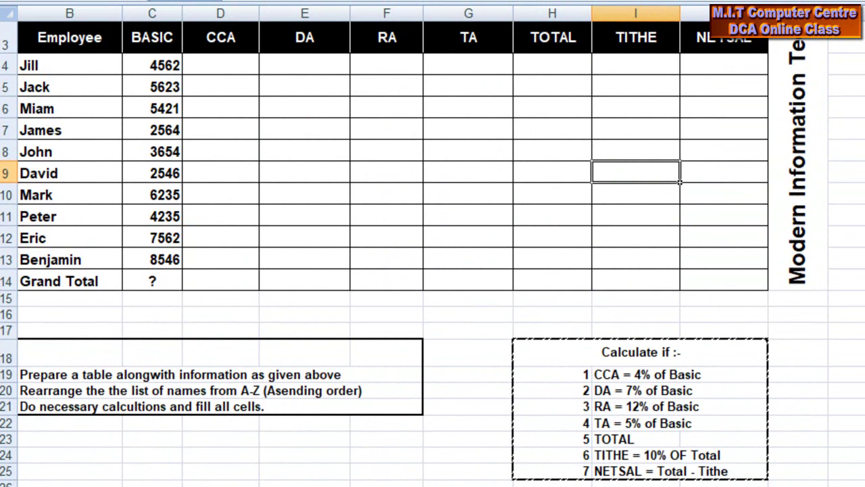
scroll(441, 246, "left", 1)
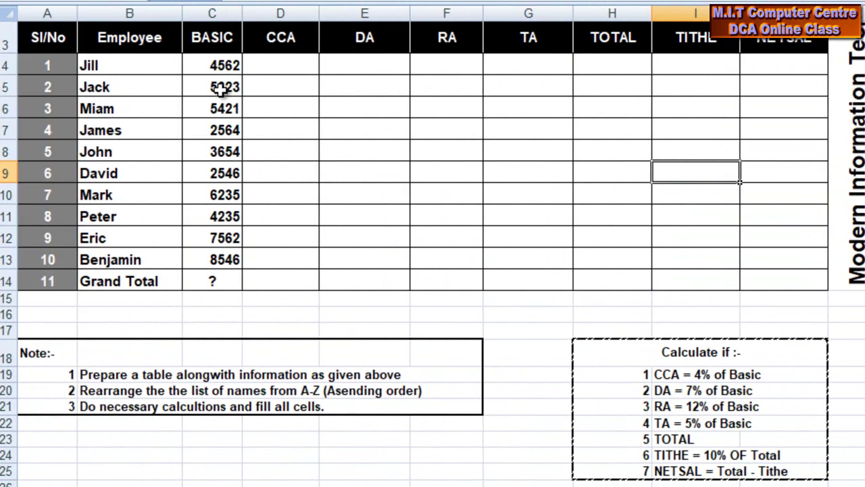
left_click(207, 68)
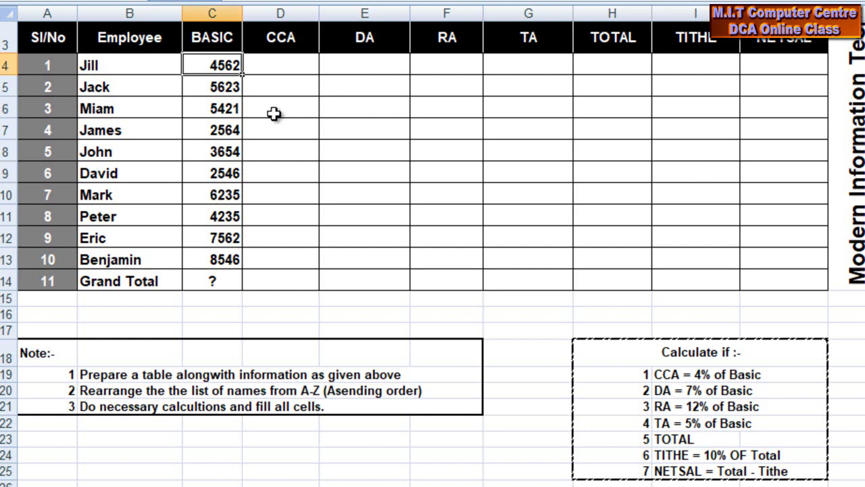
left_click(279, 65)
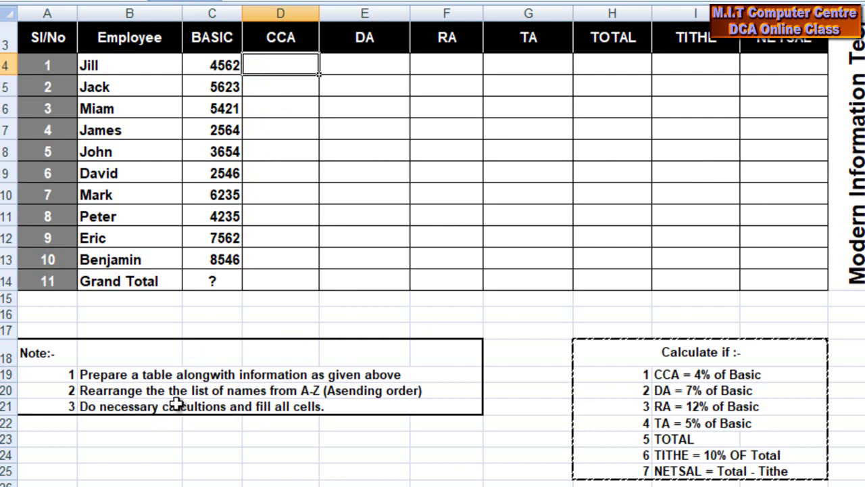
left_click(384, 198)
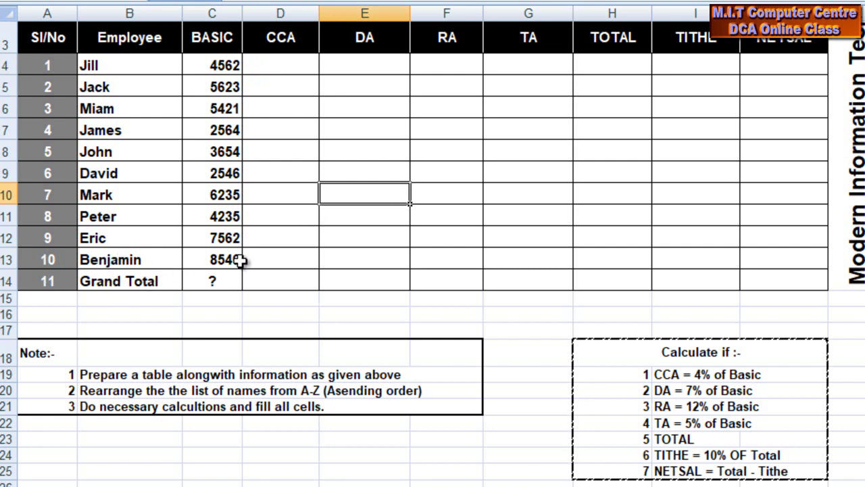
- Practise selecting the Employee and BASIC range B3:C13, starting from each of its different corners
left_click_drag(235, 259, 116, 35)
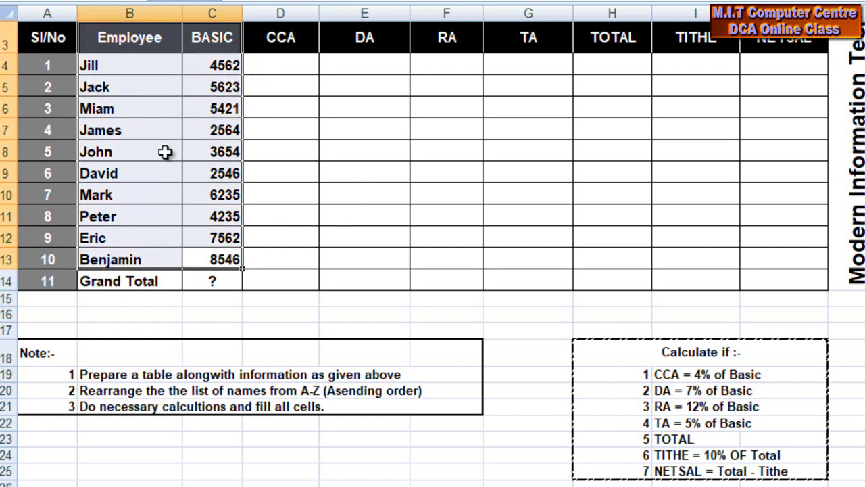
left_click(371, 208)
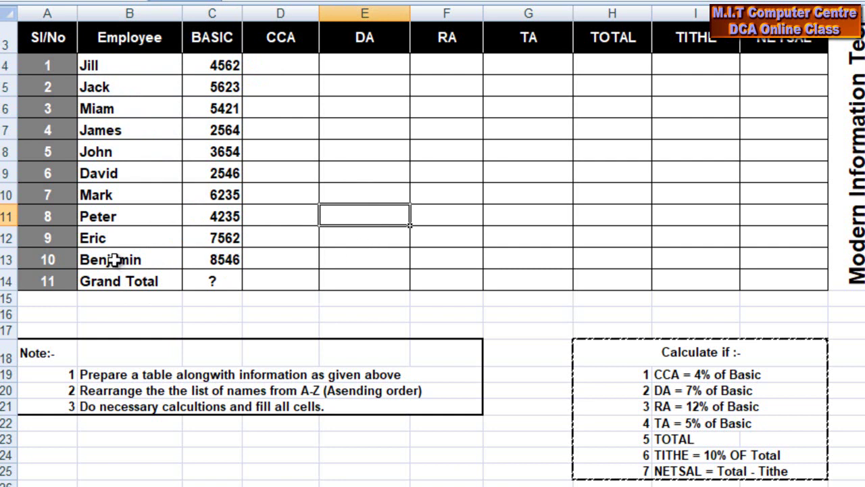
left_click_drag(109, 258, 214, 45)
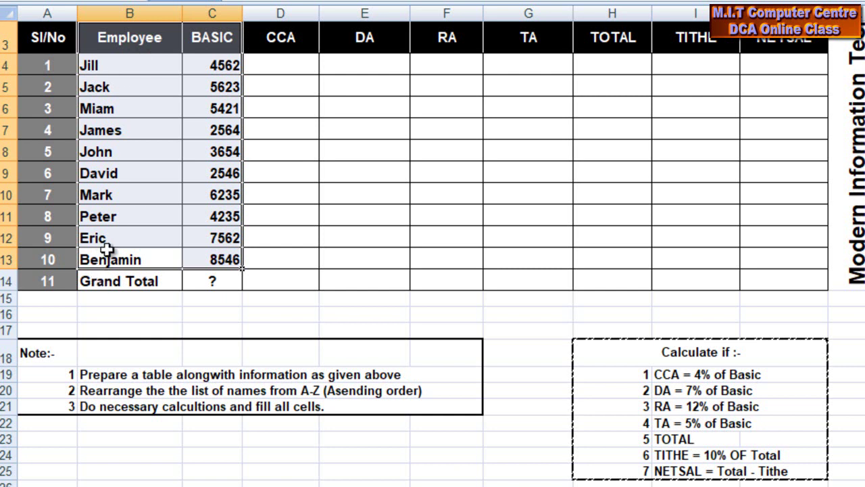
left_click(133, 130)
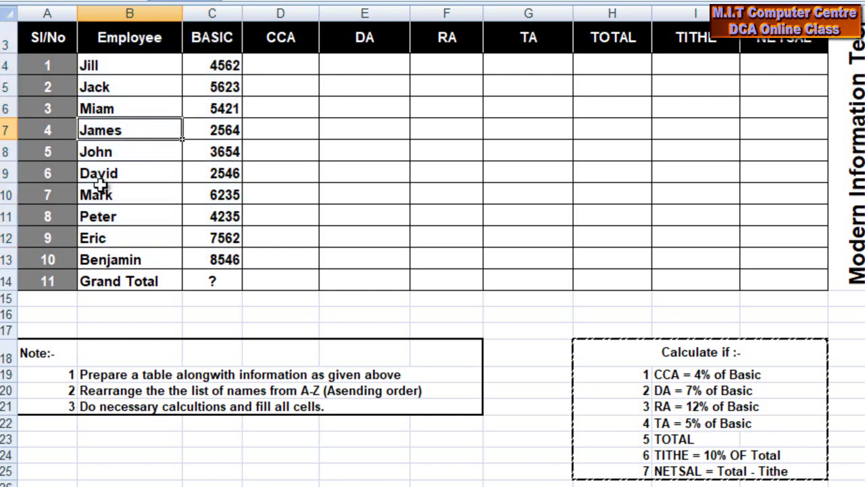
left_click(91, 38)
left_click_drag(187, 126, 212, 263)
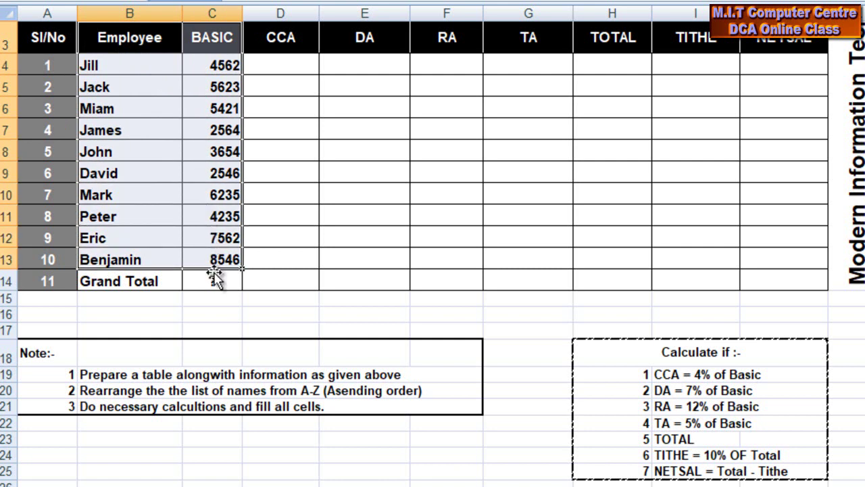
left_click(272, 241)
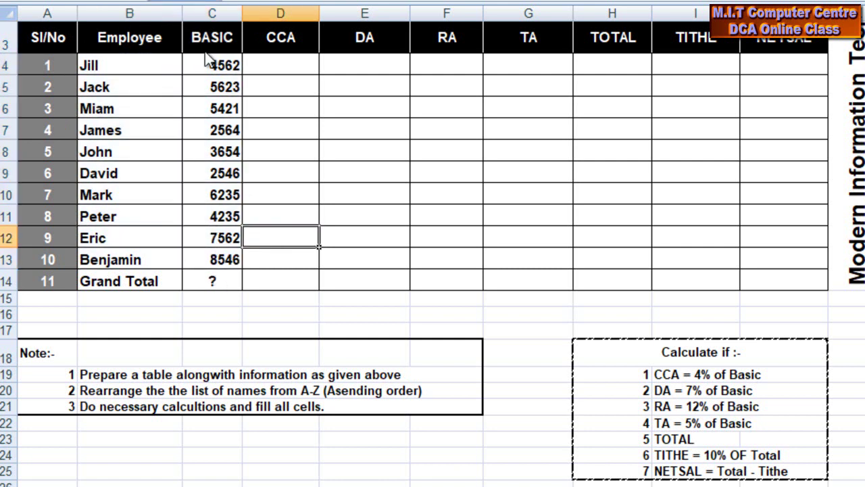
left_click_drag(223, 63, 112, 253)
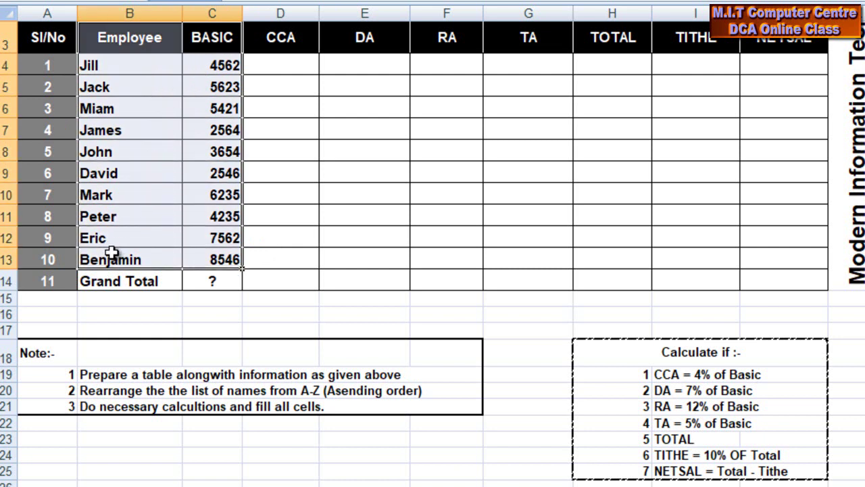
left_click(278, 273)
left_click(225, 259)
left_click_drag(225, 259, 81, 43)
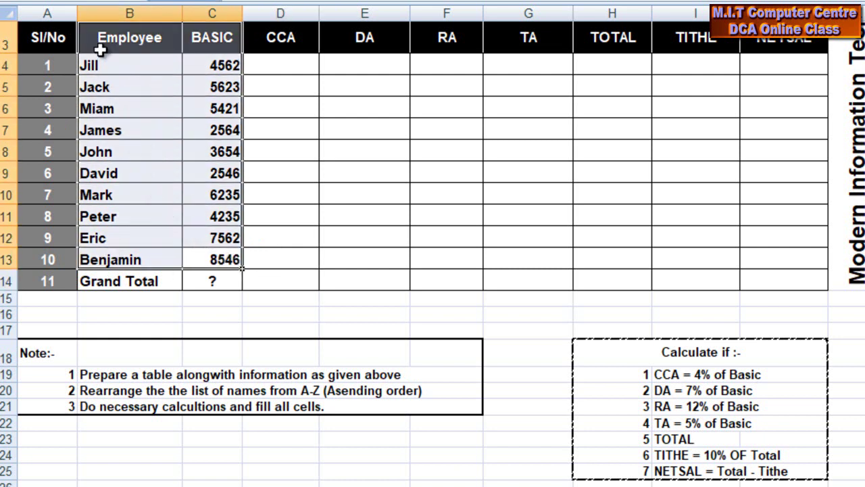
left_click(294, 214)
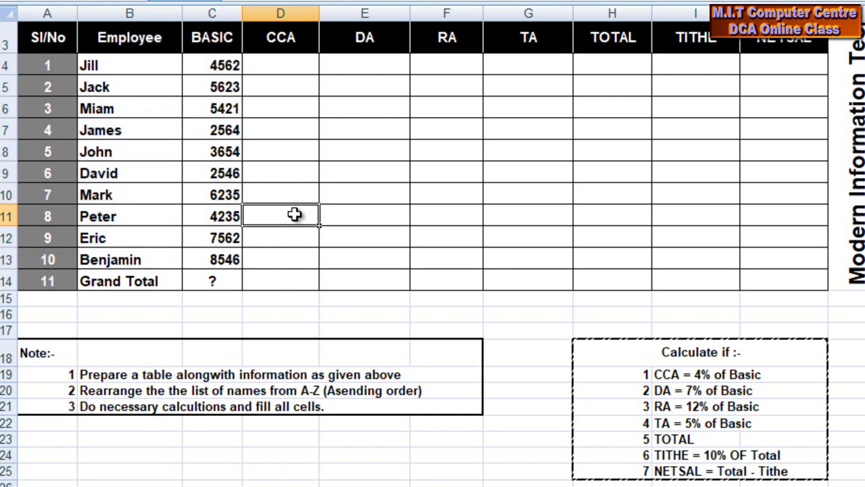
- Sort the Employee and BASIC range B3:C13 by employee name from A to Z
left_click(101, 38)
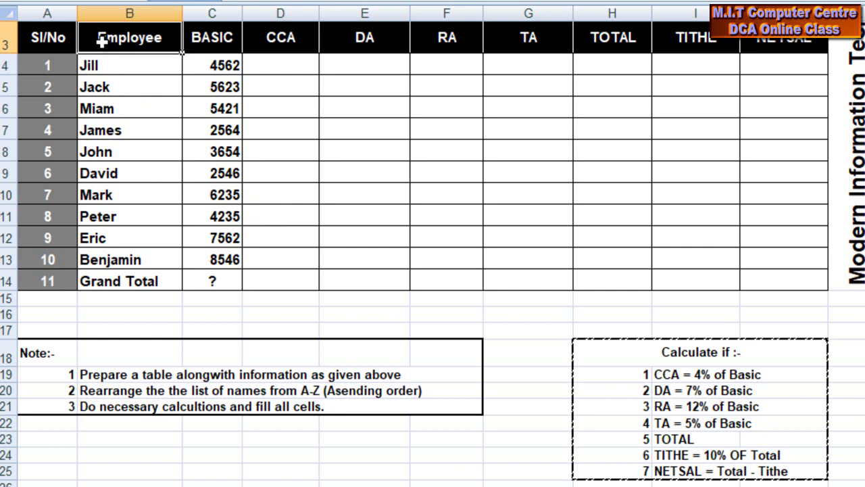
left_click_drag(100, 40, 222, 253)
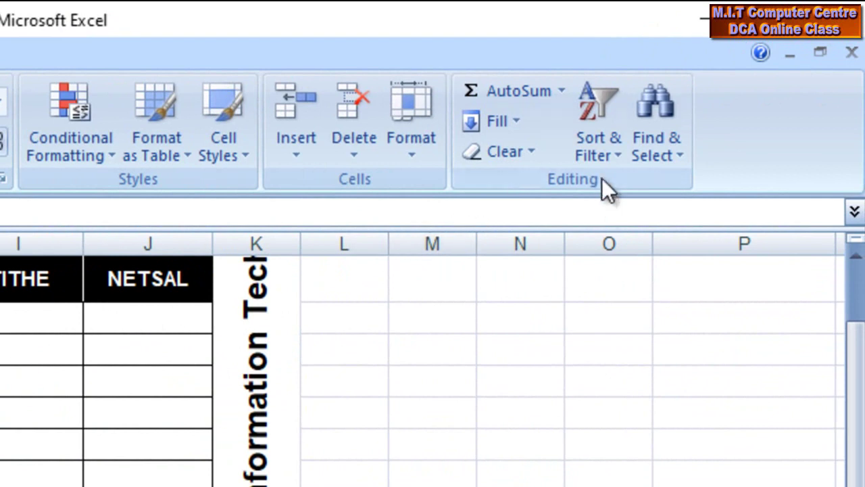
left_click(616, 157)
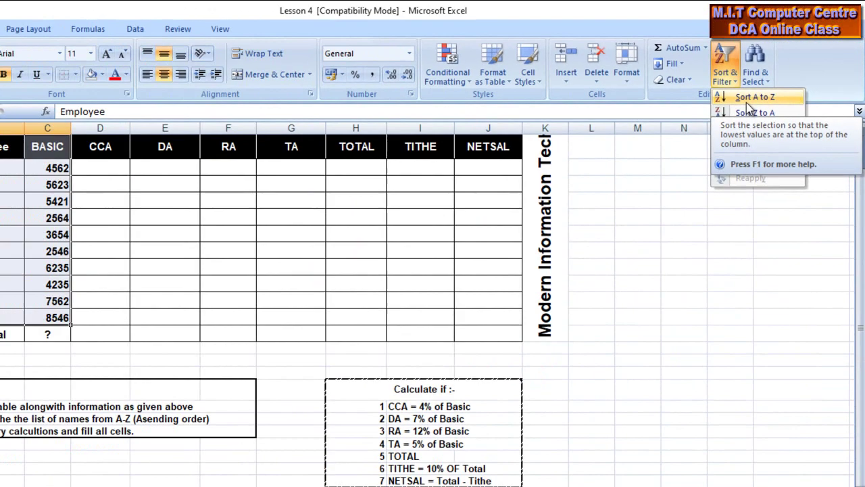
left_click(638, 192)
left_click(79, 209)
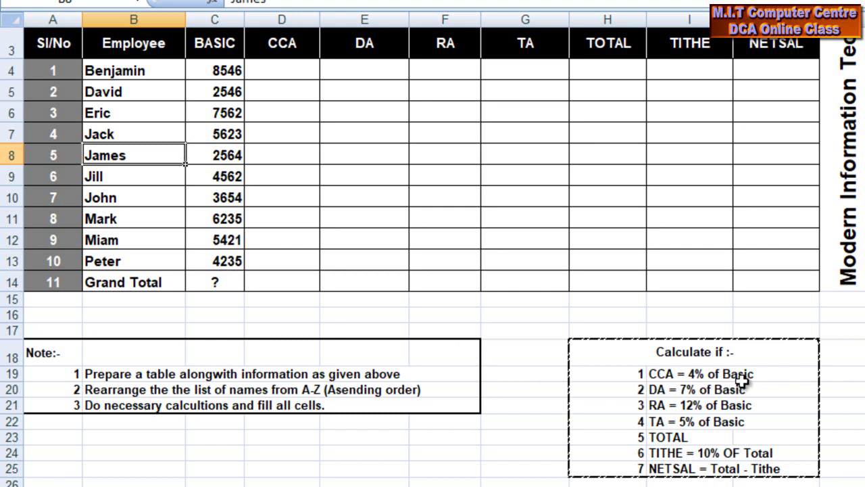
left_click(285, 66)
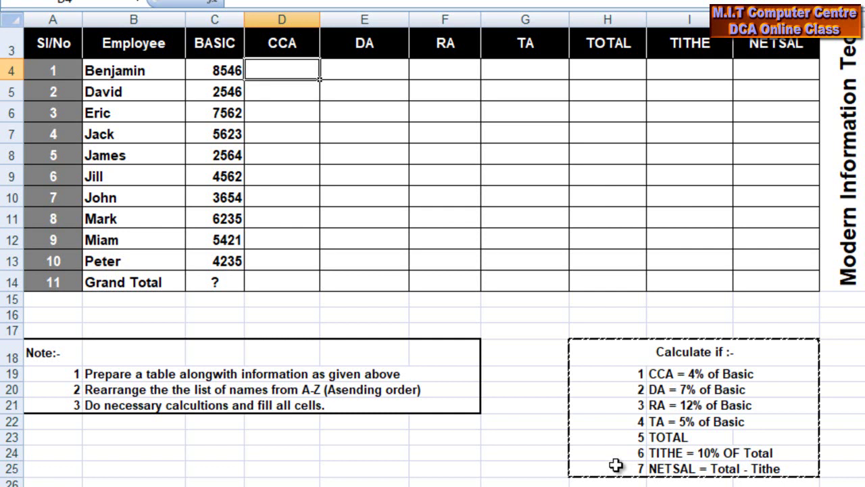
type("=")
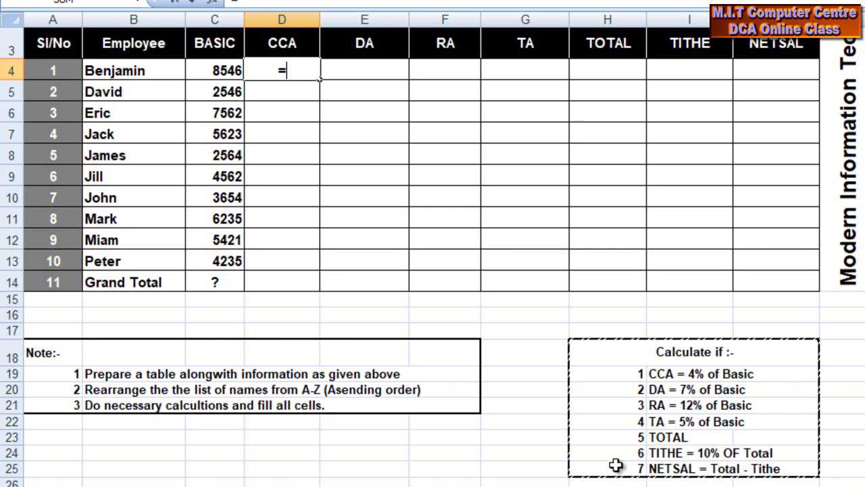
type("M5")
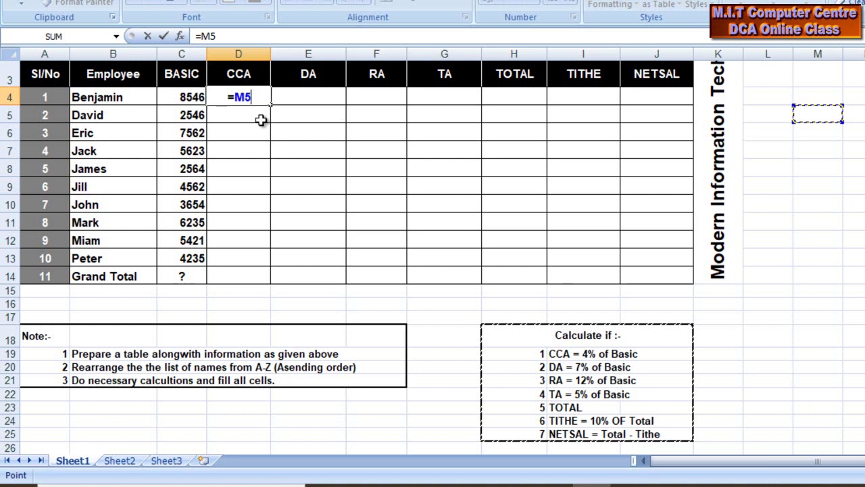
key("BackSpace")
key("BackSpace")
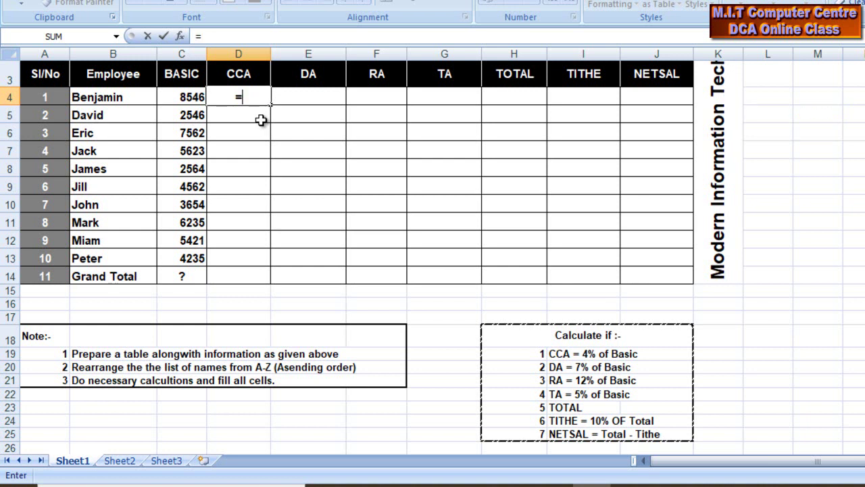
key("Escape")
- Demonstrate the operator * in cell M5 and the operators -, + and / in M6, and clear both cells
left_click(822, 119)
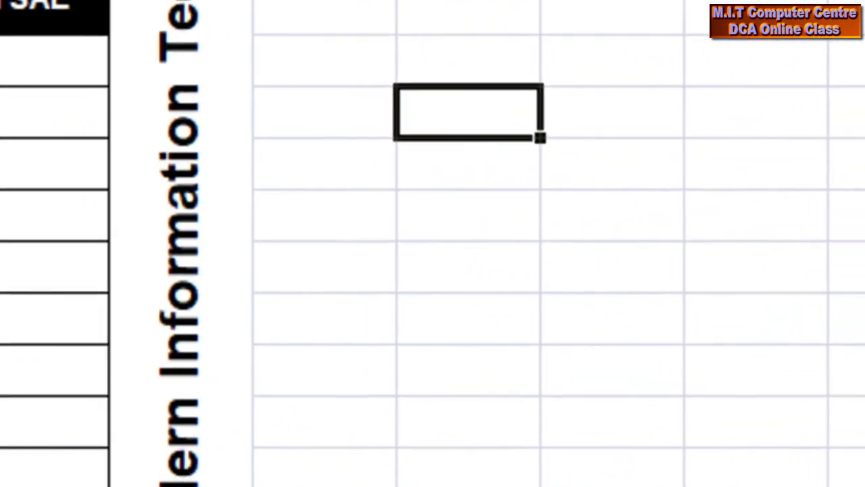
type("*")
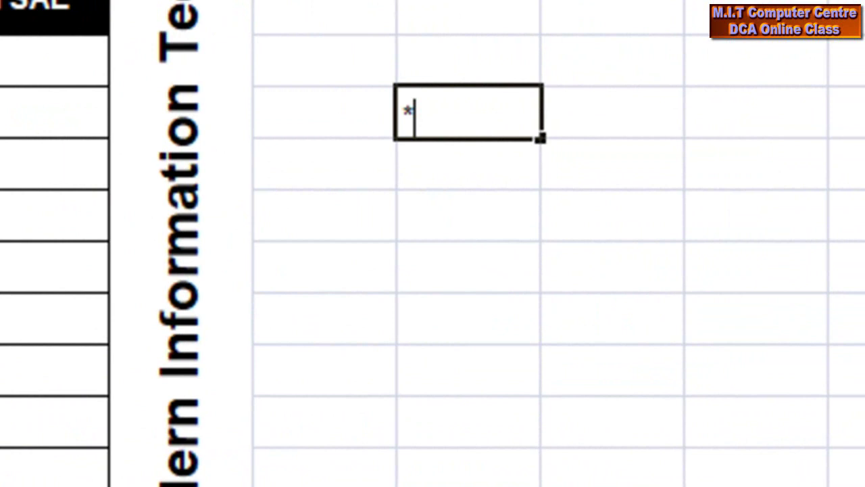
left_click(415, 173)
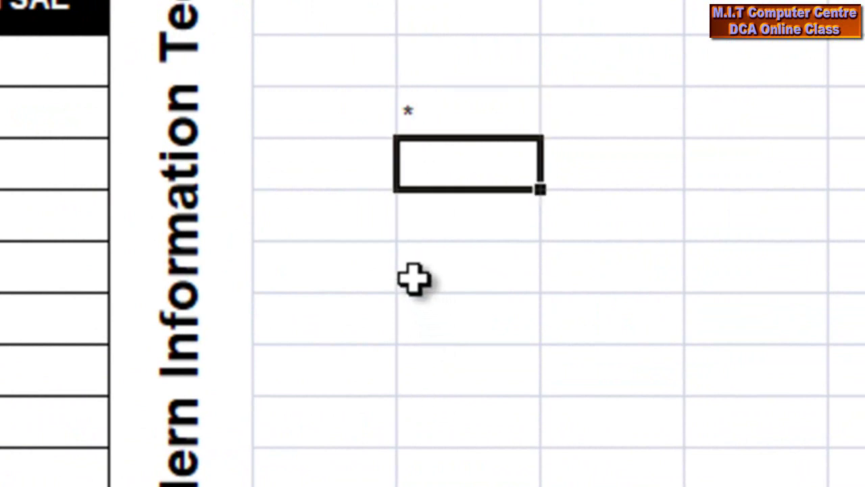
type("-")
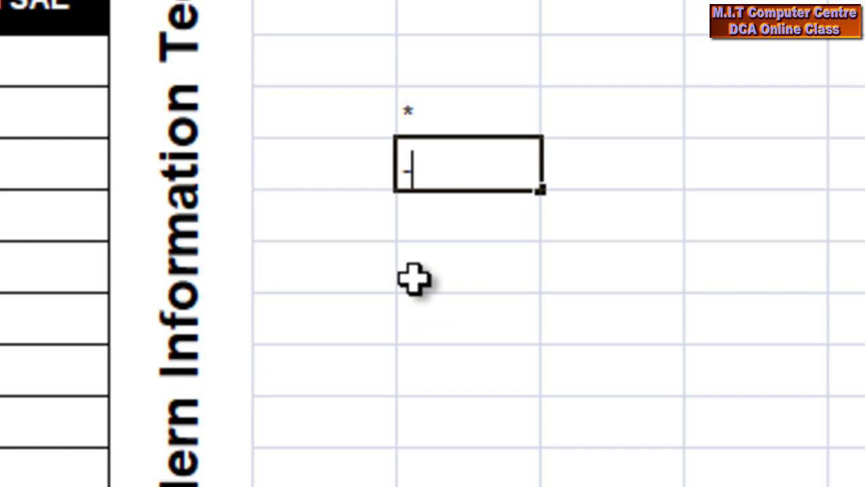
left_click(463, 223)
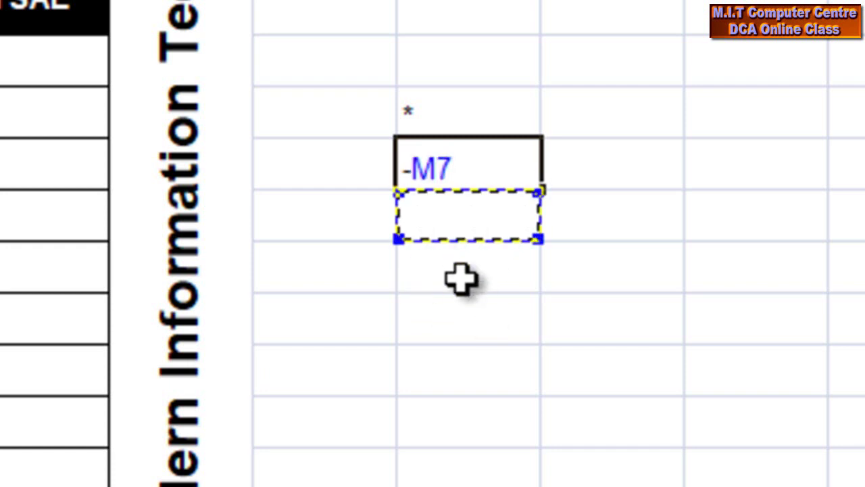
key("BackSpace")
key("BackSpace")
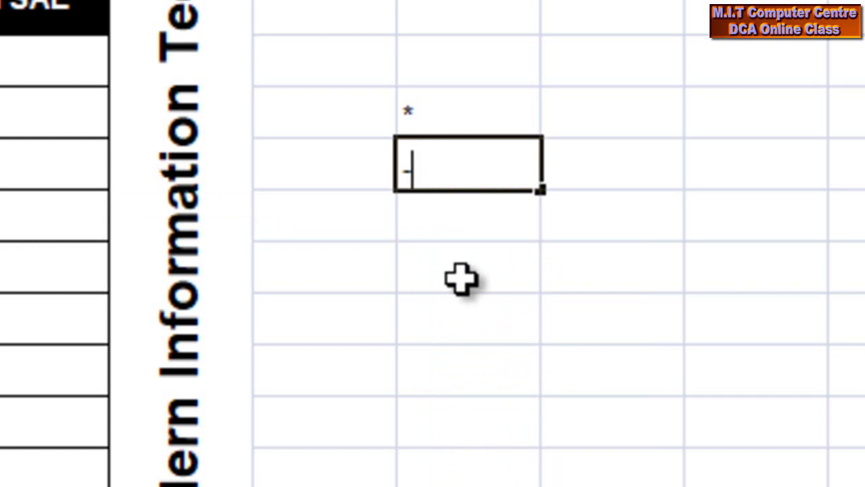
key("BackSpace")
type("+")
key("BackSpace")
type("/")
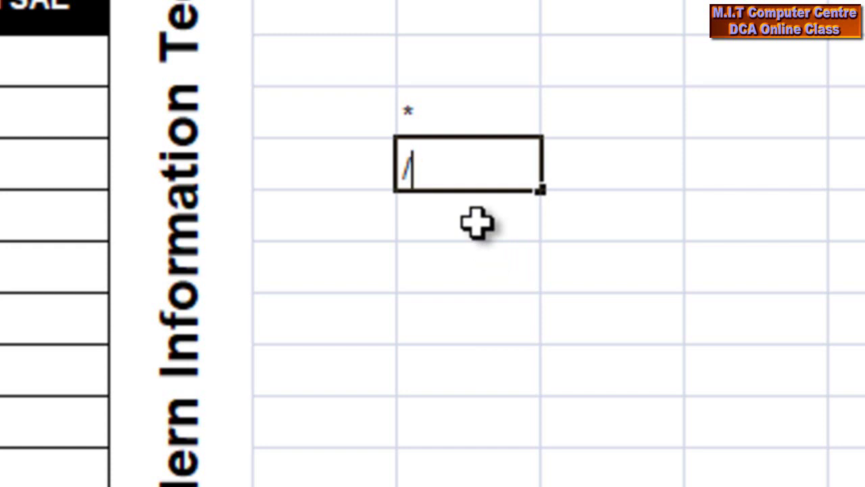
key("BackSpace")
left_click(456, 120)
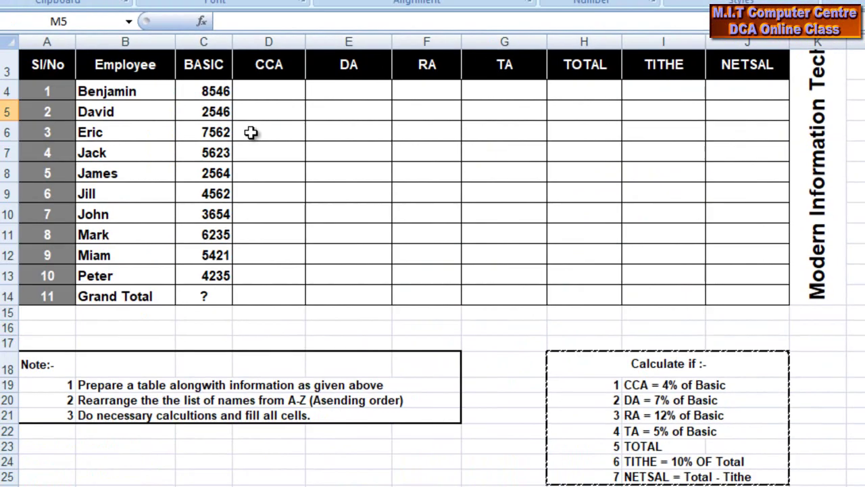
- Try calculating the first employee's CCA in D4 with the typed-in salary formula =8546*4/100, and clear the cell
left_click(278, 91)
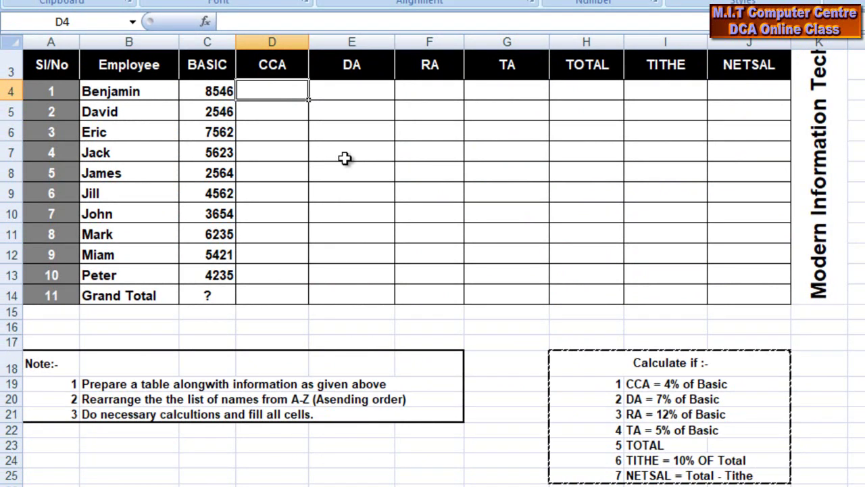
type("=")
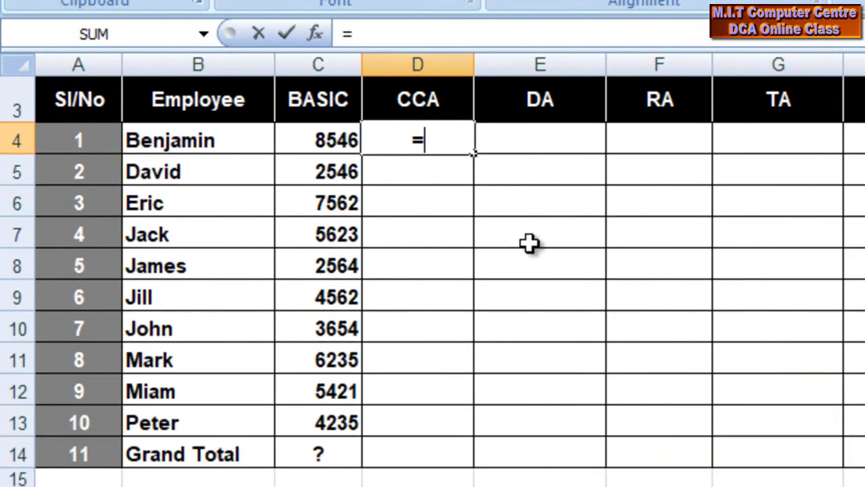
type("8")
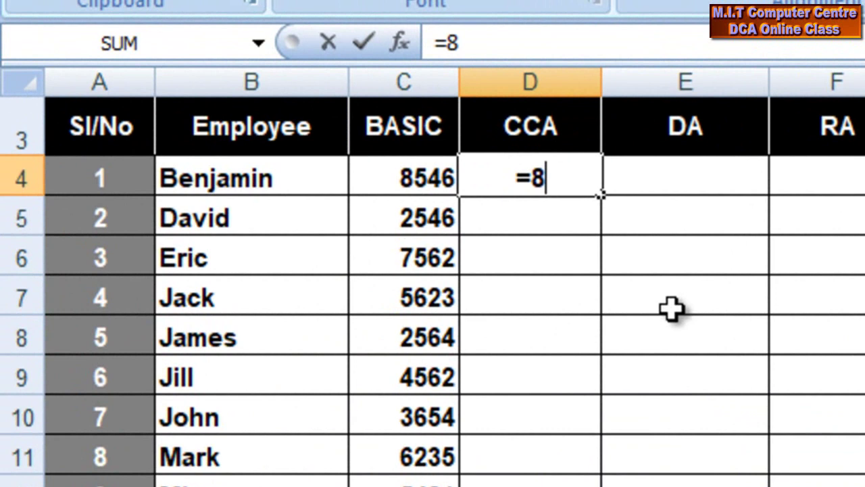
type("546")
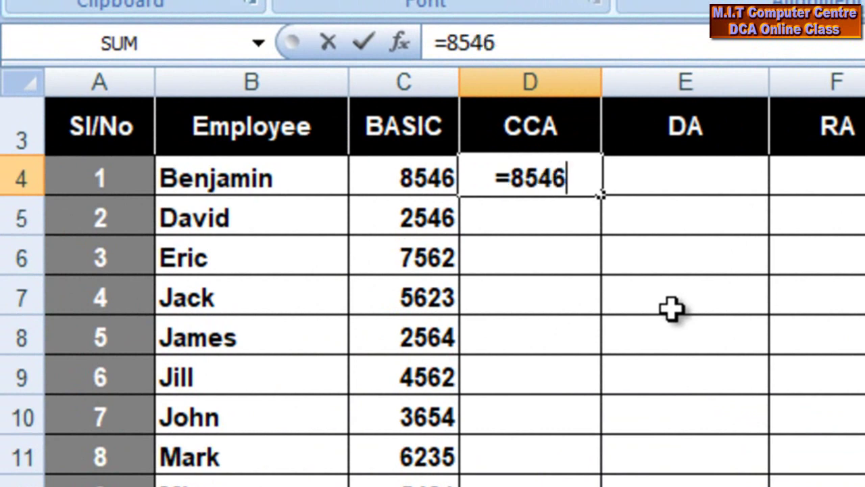
type("*4/")
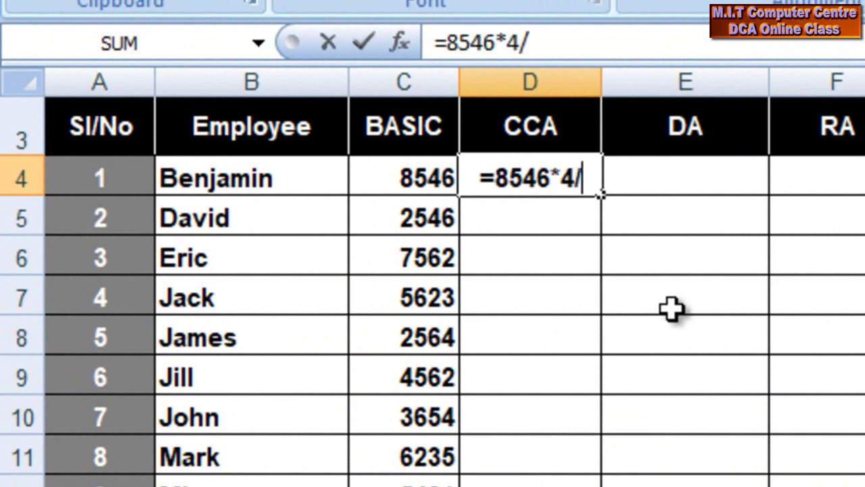
type("100")
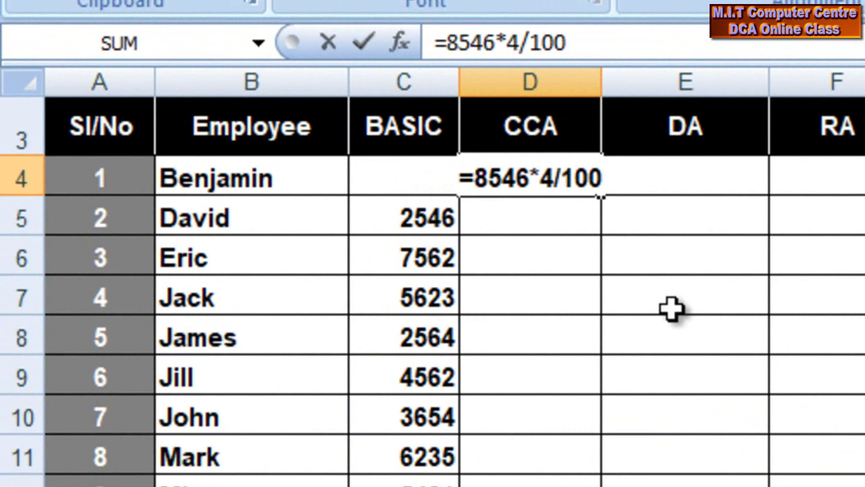
key("Return")
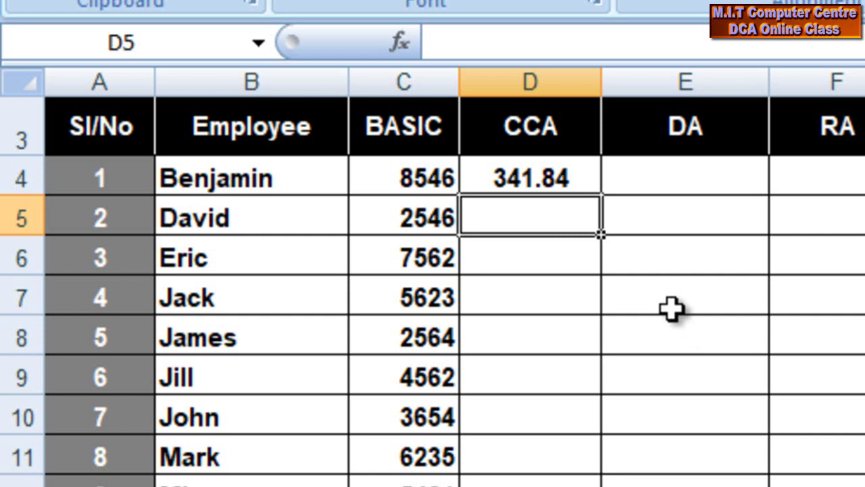
key("Up")
key("Delete")
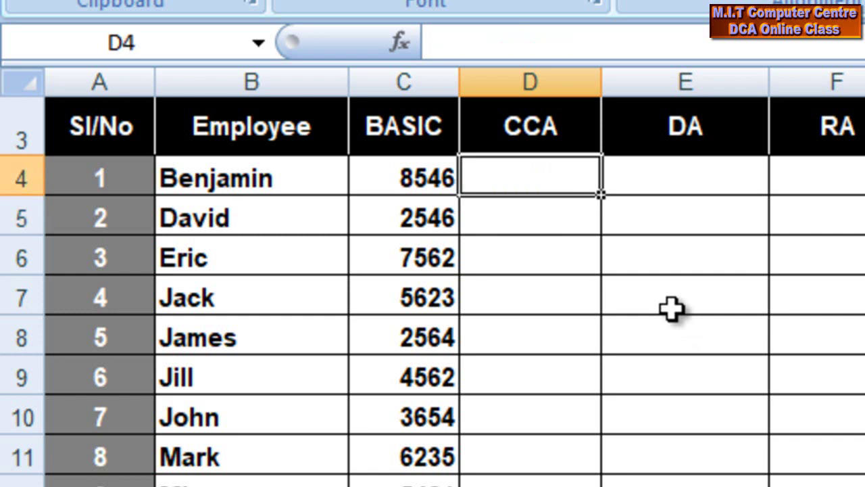
left_click(637, 292)
left_click(603, 248)
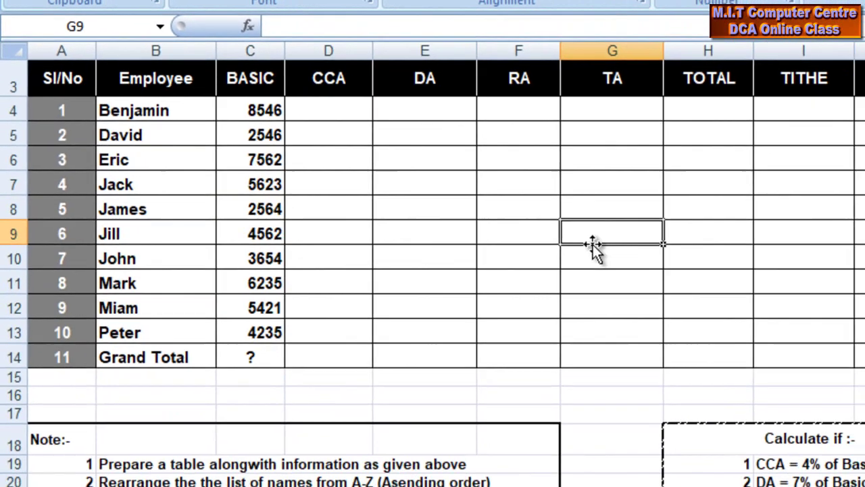
left_click(422, 401)
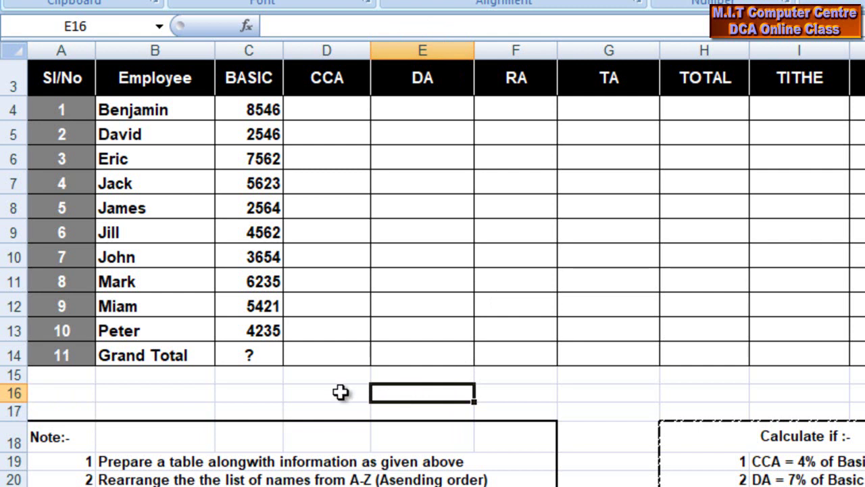
left_click(255, 392)
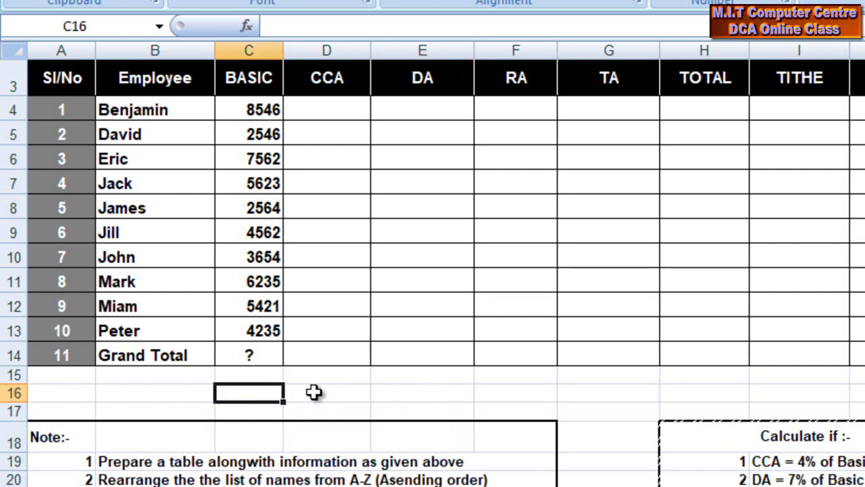
left_click(706, 277)
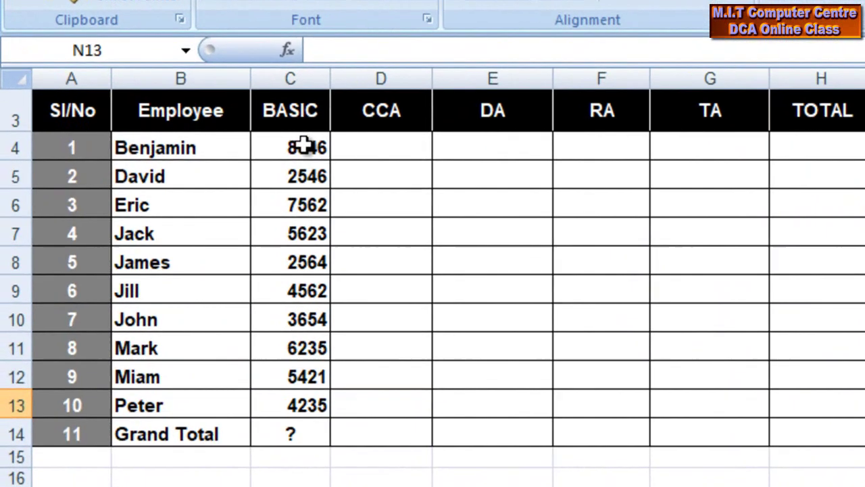
left_click(306, 145)
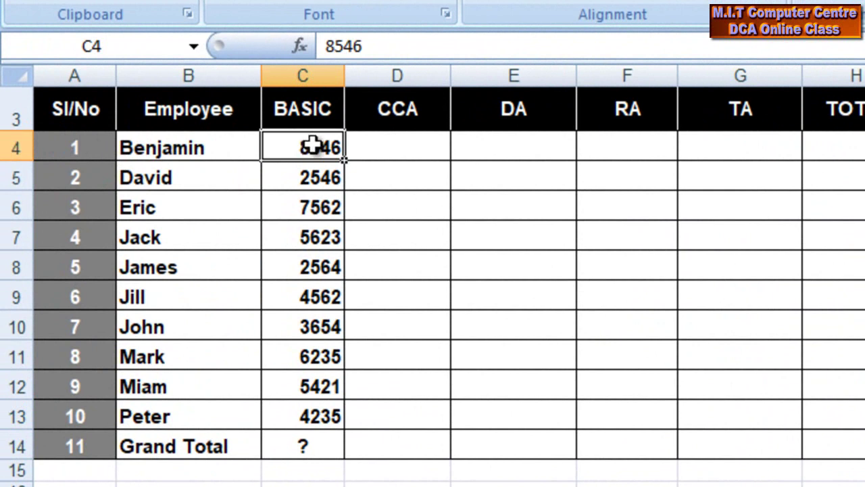
- Calculate the first employee's CCA in D4 with the cell-reference formula =c4*4/100
left_click(426, 142)
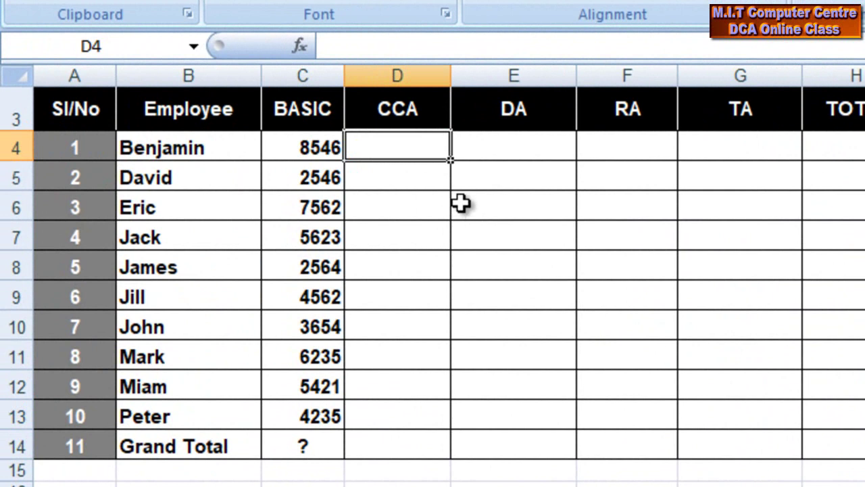
type("=")
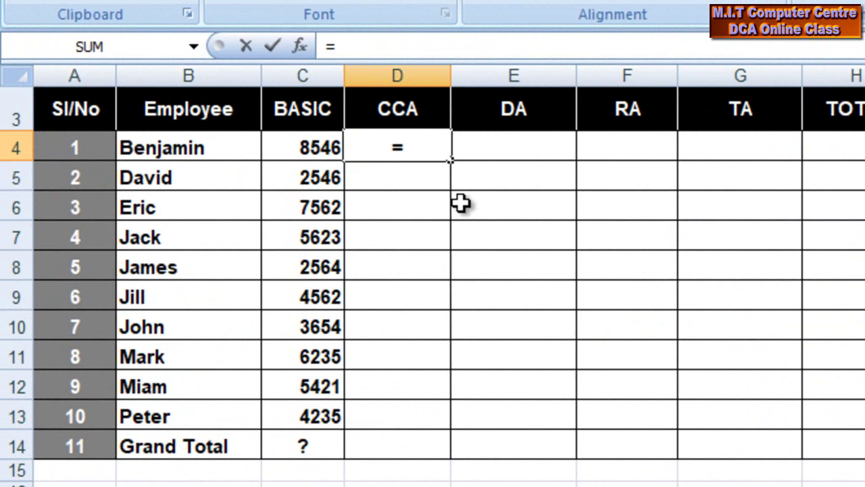
type("c4")
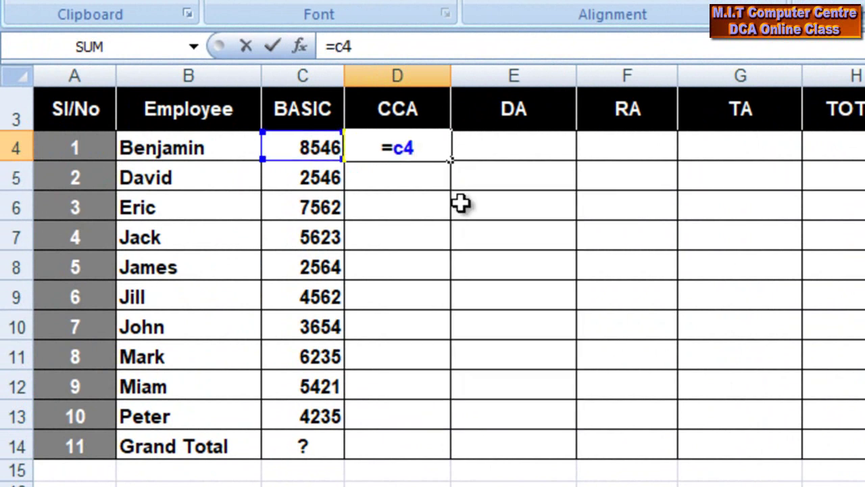
type("*")
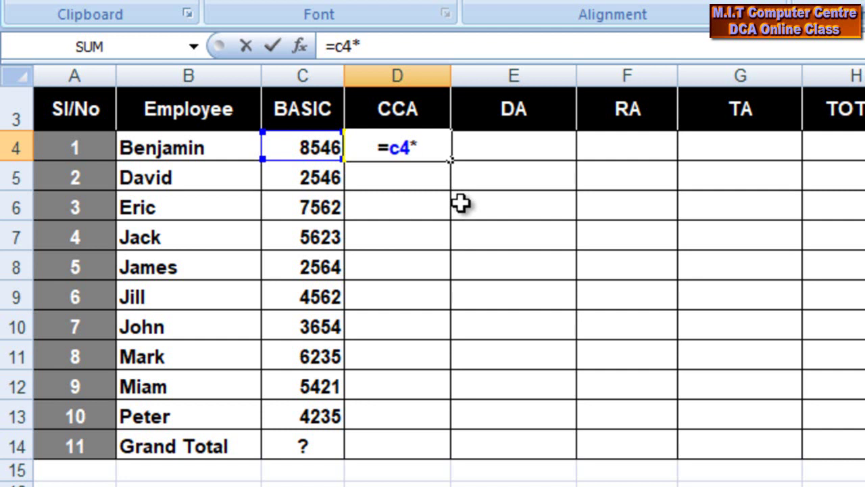
type("4/100")
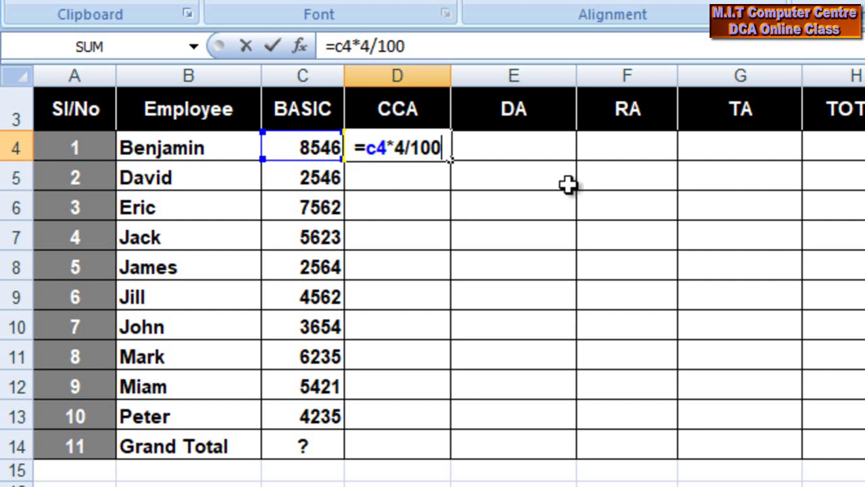
key("Return")
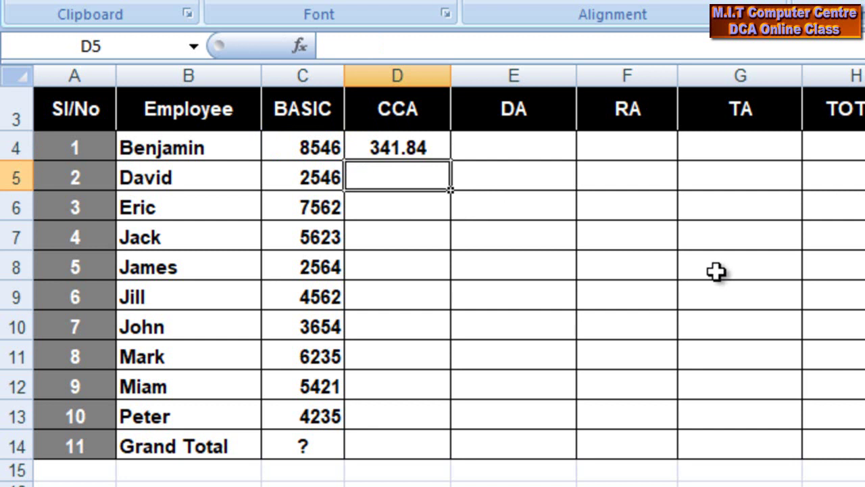
- Calculate the first employee's DA in E4 as 7% of BASIC with the formula =c4*7/100
key("Right")
key("Up")
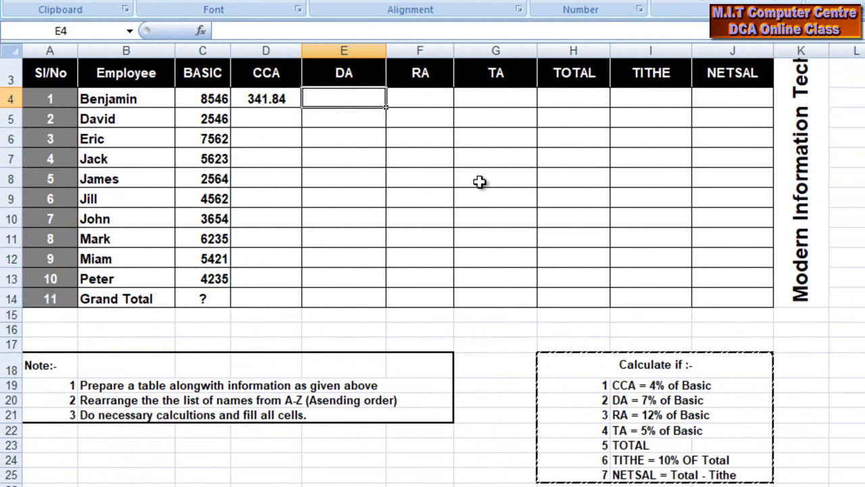
type("=")
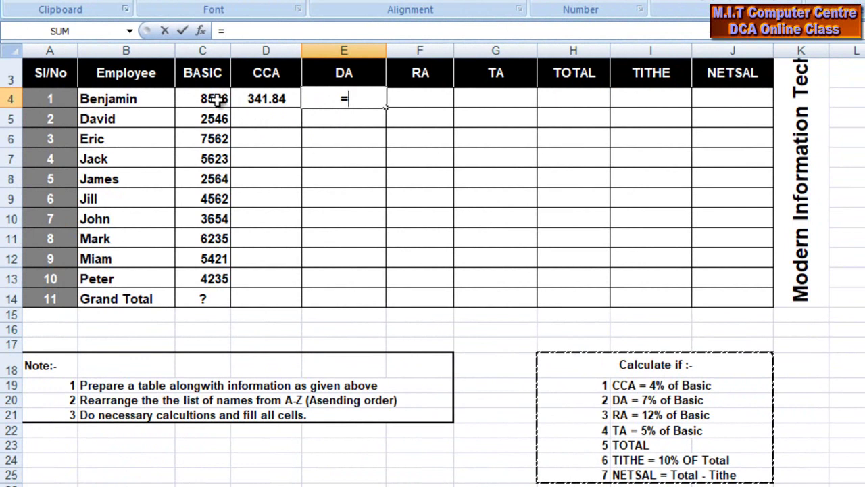
type("c4*7/100")
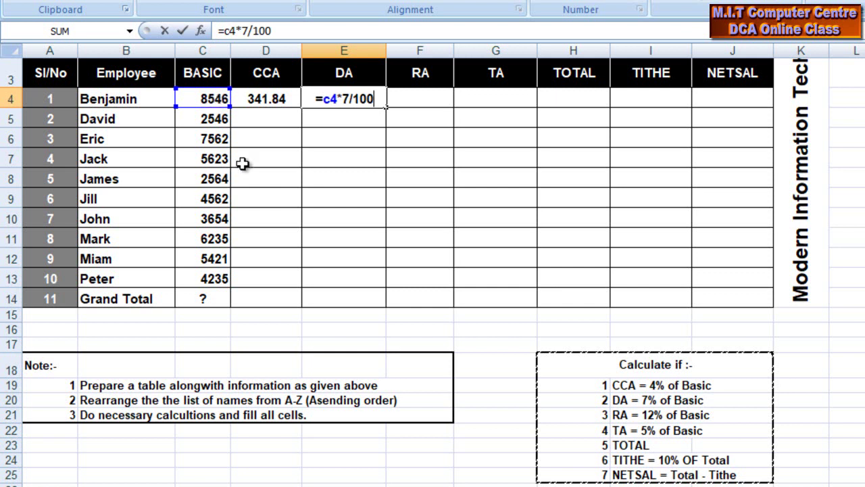
key("Return")
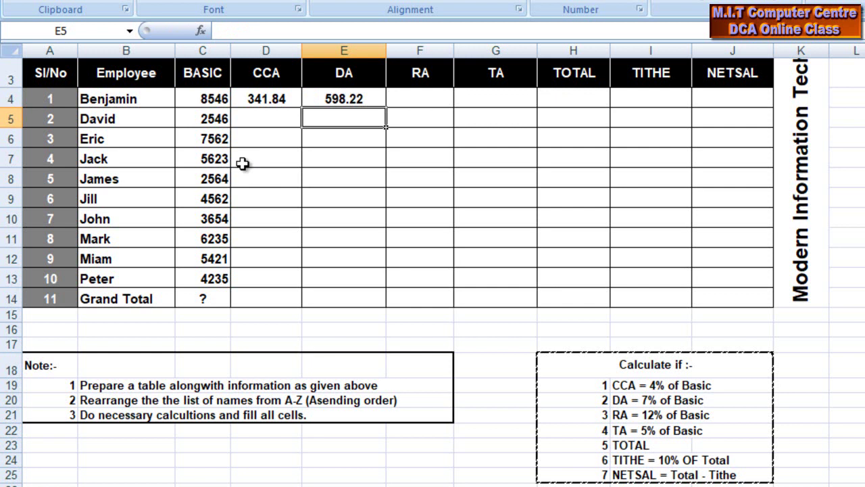
- Calculate the first employee's RA in F4 as 12% of BASIC with the formula =C4*12/100
key("Right")
key("Up")
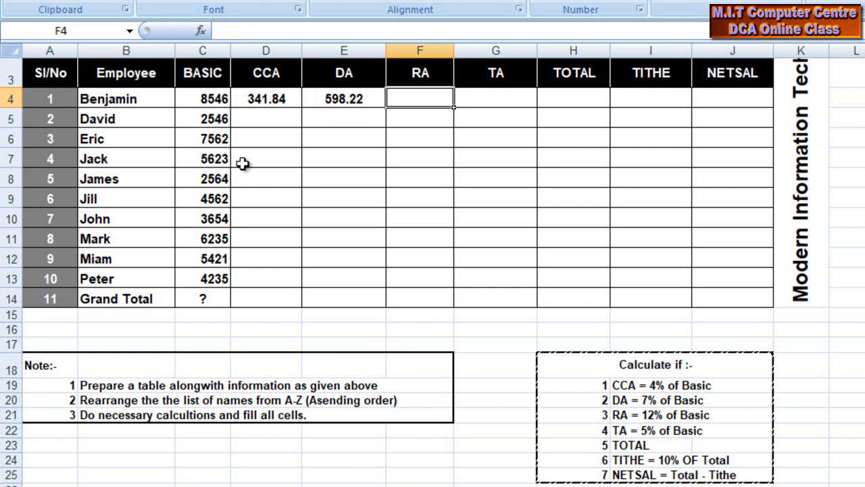
type("=")
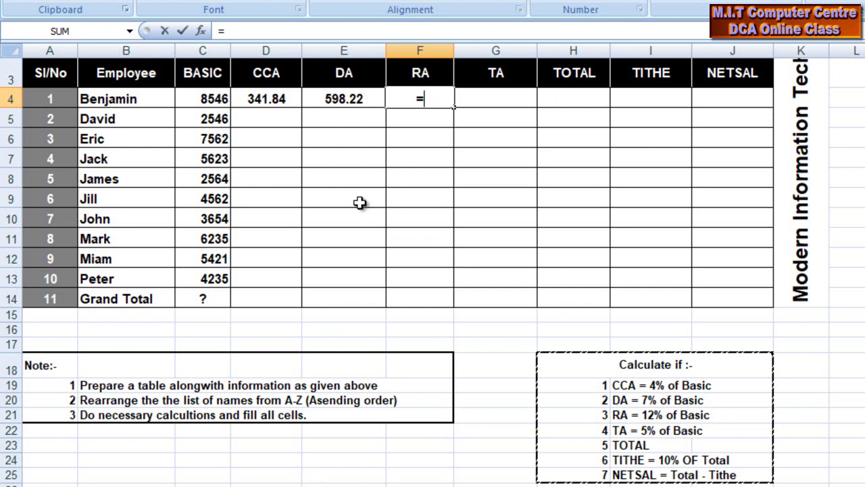
left_click(215, 99)
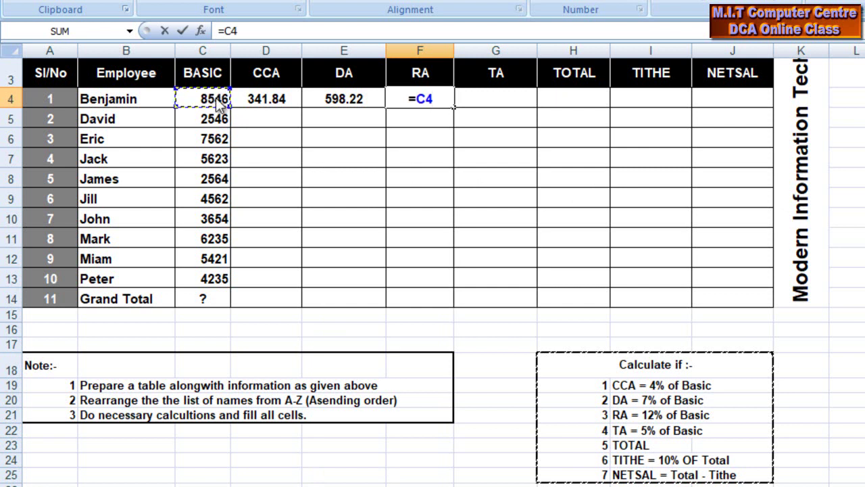
type("*")
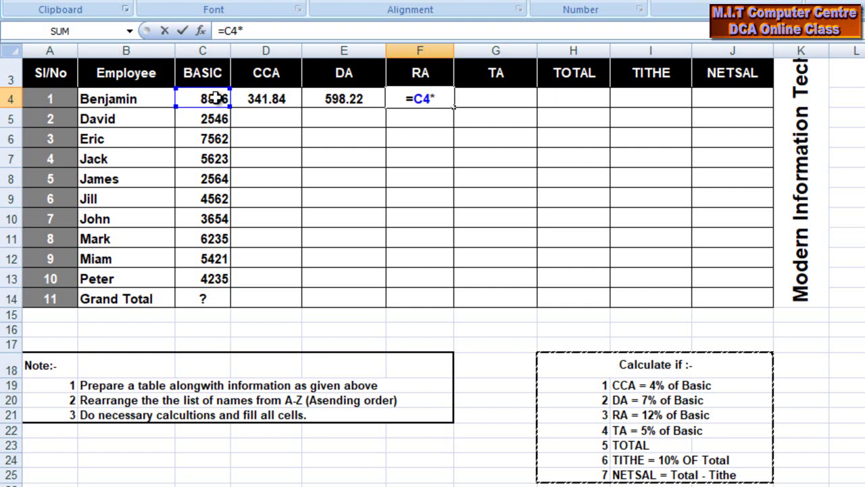
type("12/")
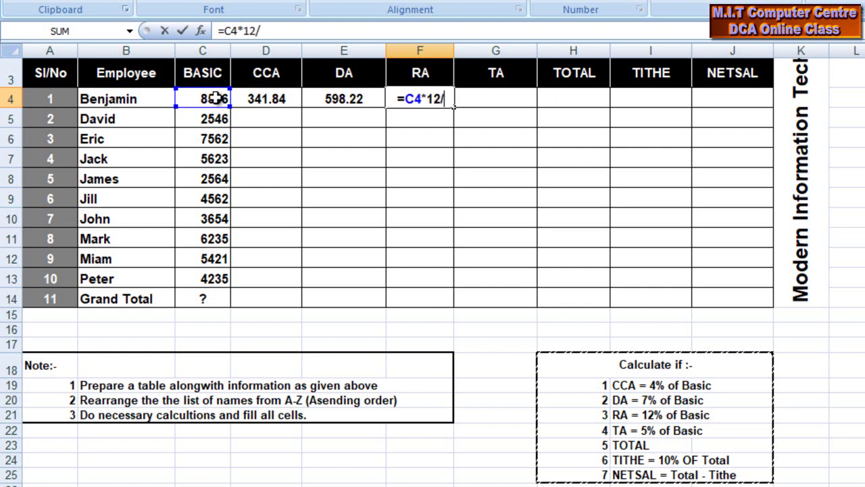
type("100")
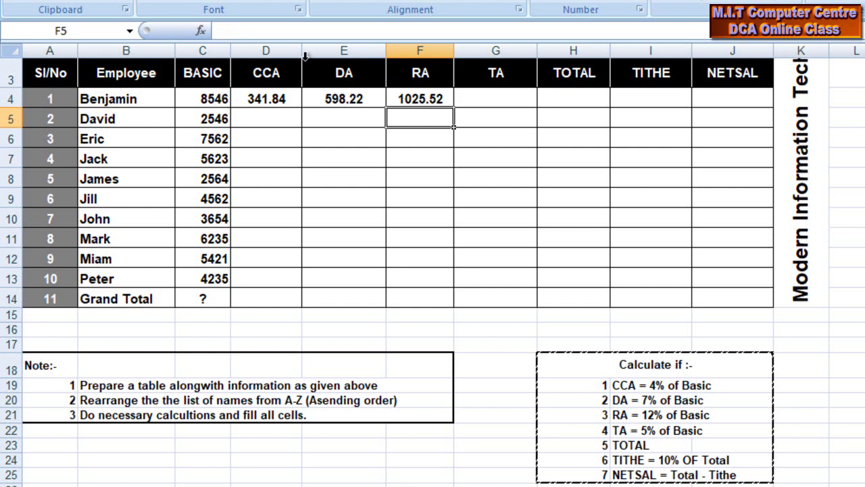
- Calculate the first employee's TA in G4 as 5% of BASIC with the formula =C4*5%, and review the CCA to TA formulas
left_click(499, 98)
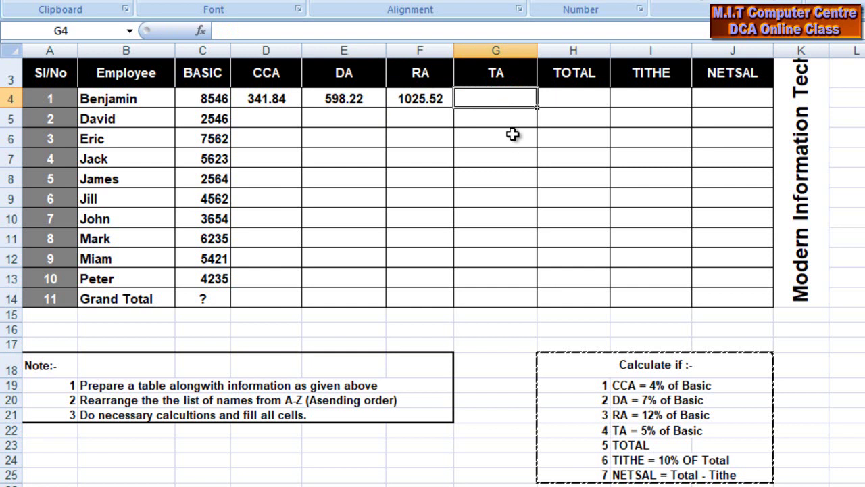
type("=")
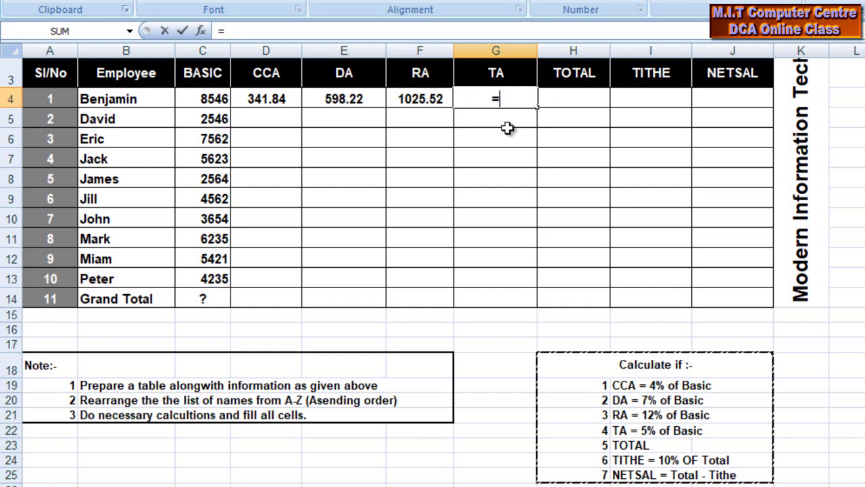
left_click(202, 99)
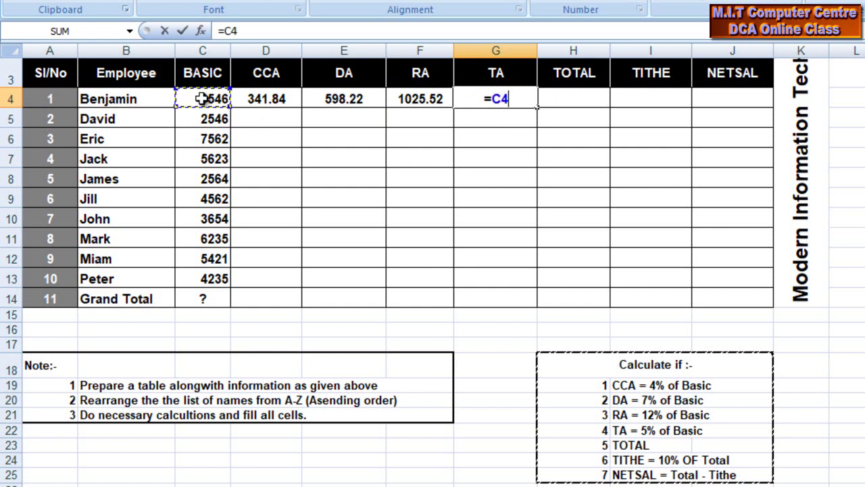
type("*")
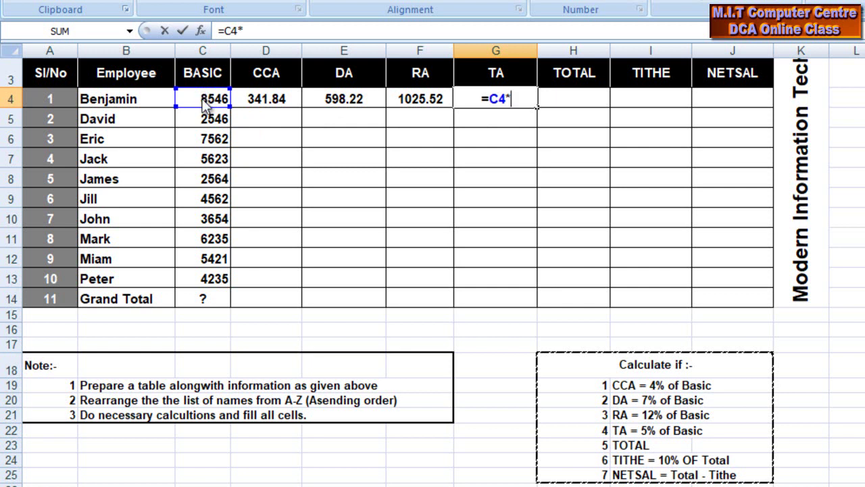
type("5")
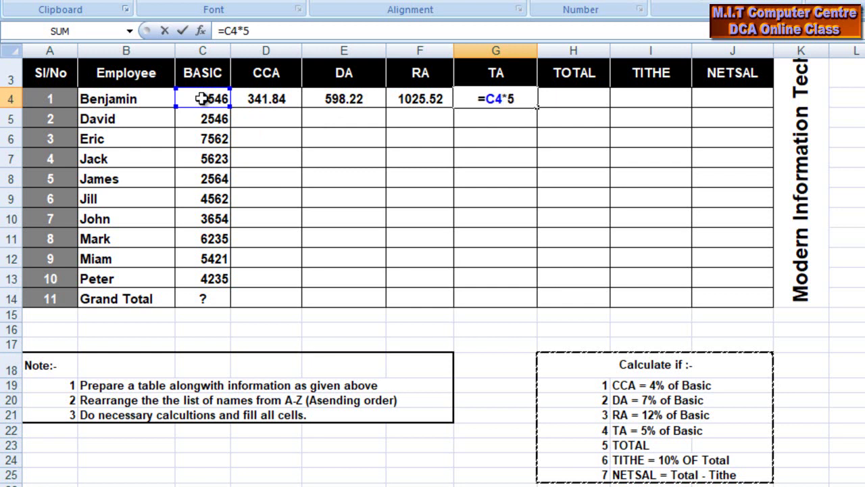
type("%")
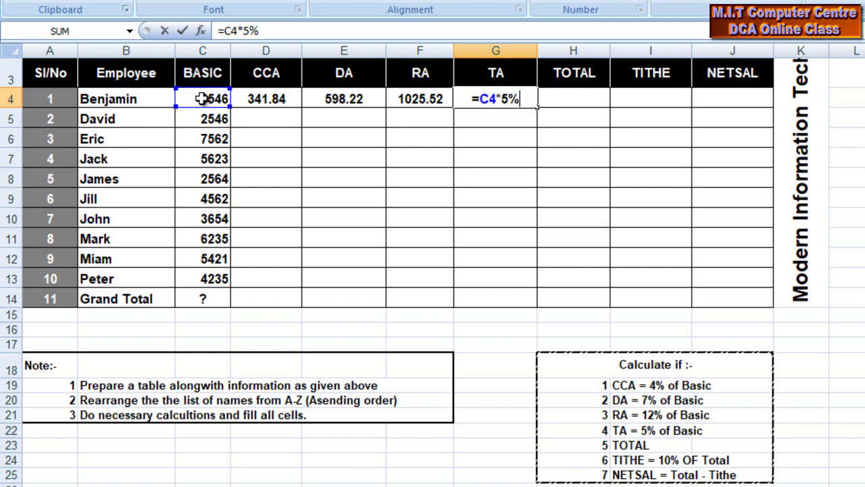
key("Return")
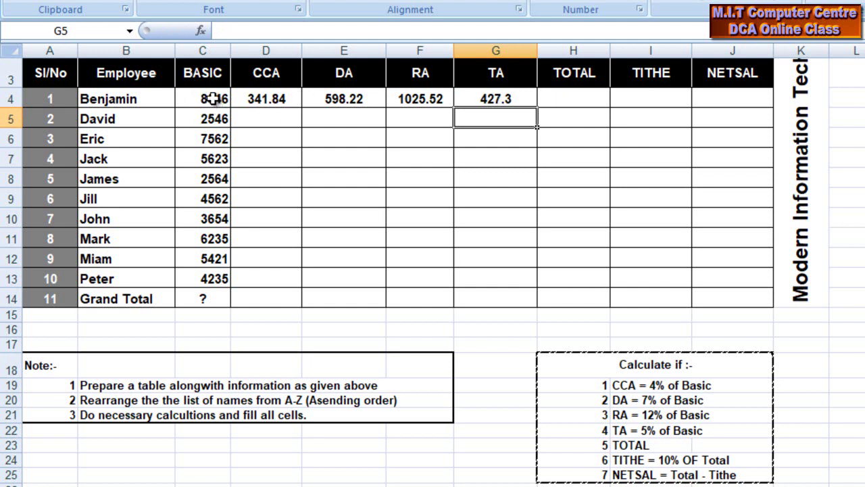
left_click(262, 102)
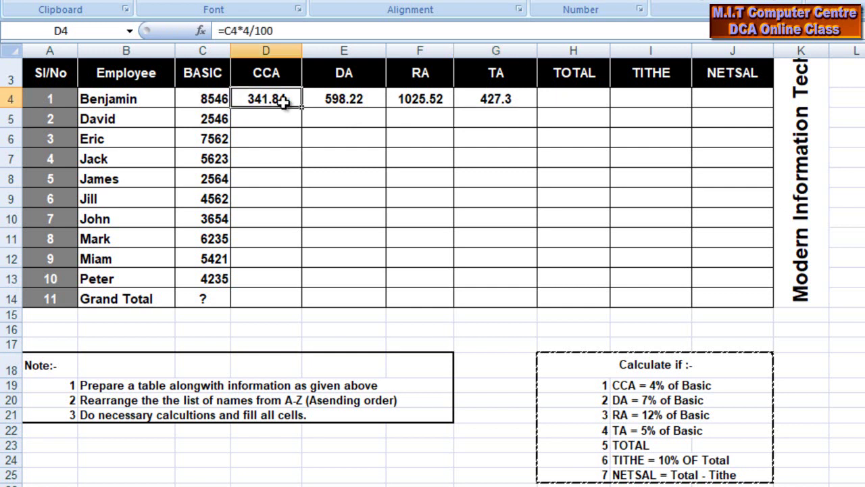
left_click(352, 102)
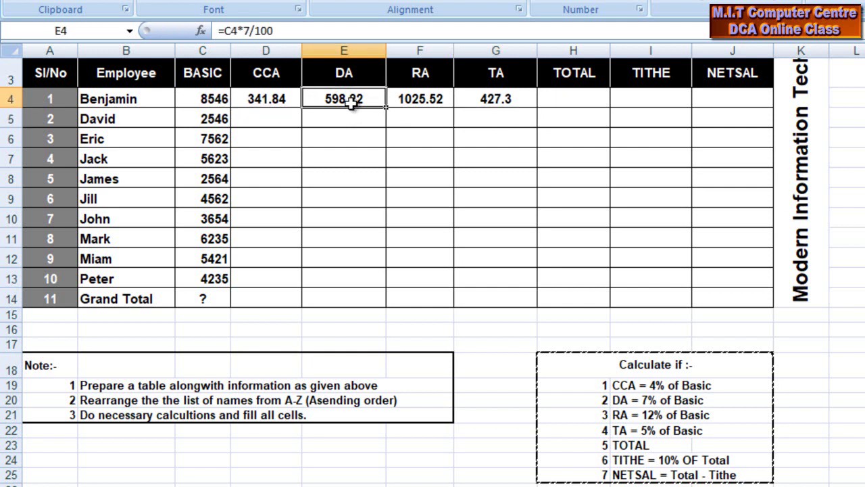
left_click(406, 100)
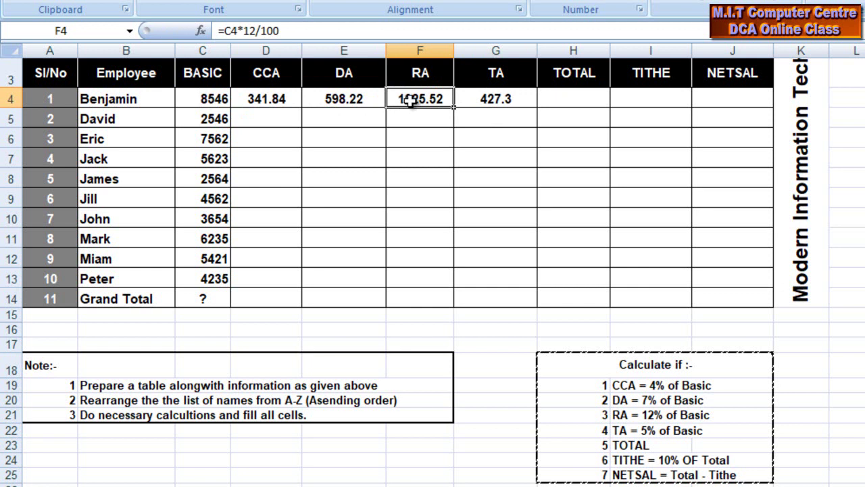
left_click(487, 98)
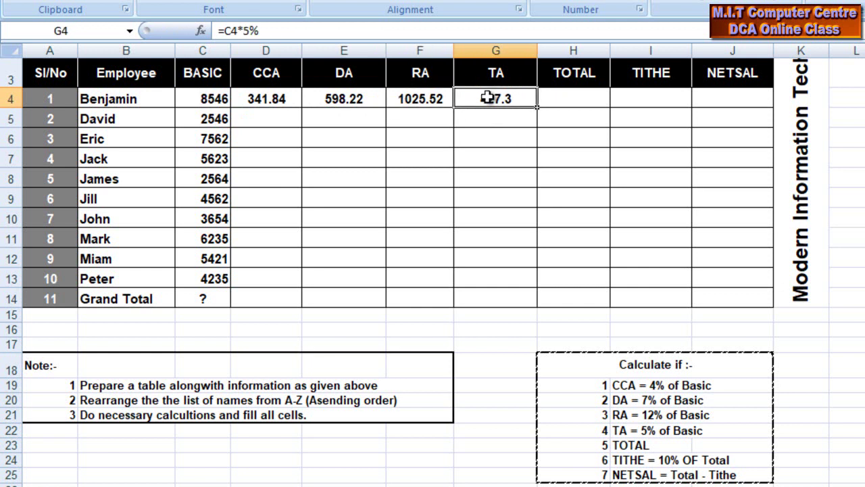
- Calculate the first employee's TOTAL in H4 with the formula =sum(c4:g4), and check the formulas from TOTAL back to CCA
left_click(582, 99)
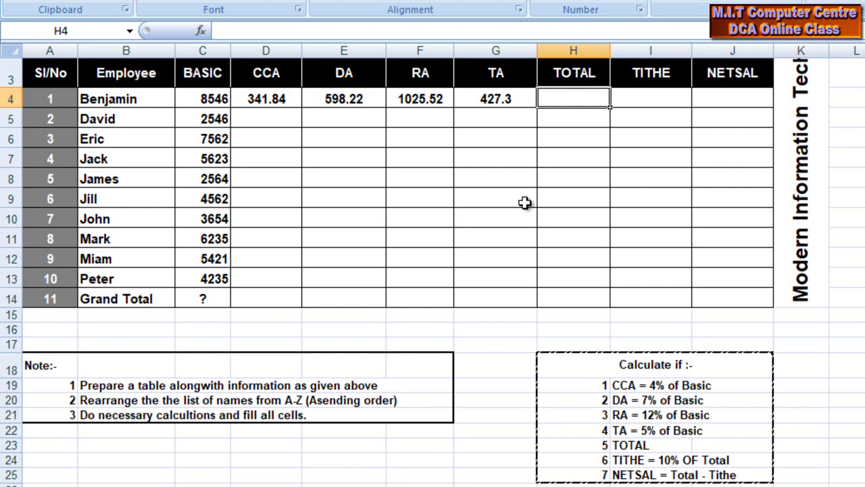
type("=")
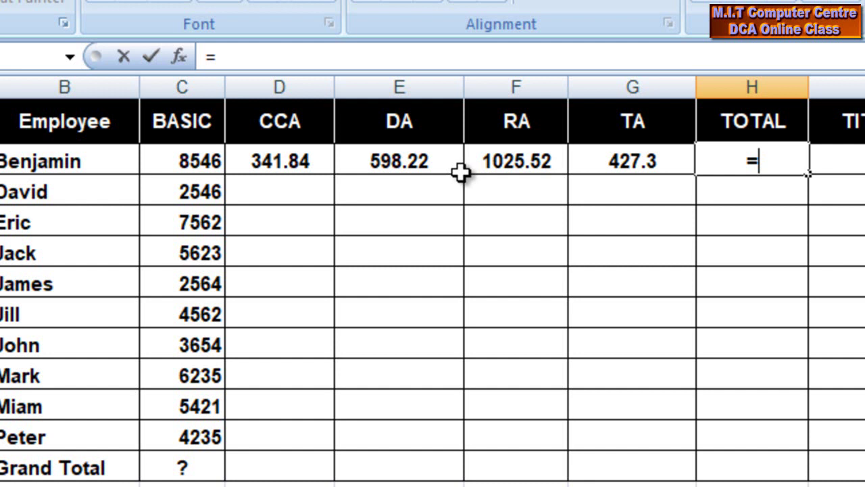
type("sum")
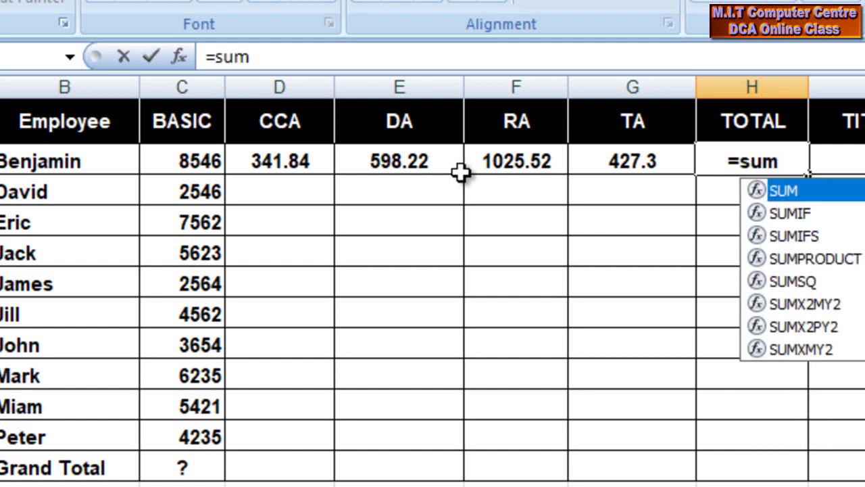
type("(")
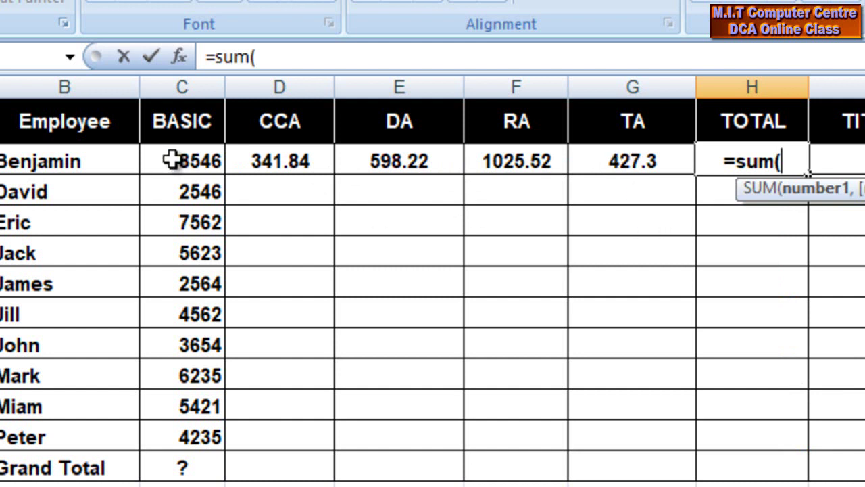
type("c4")
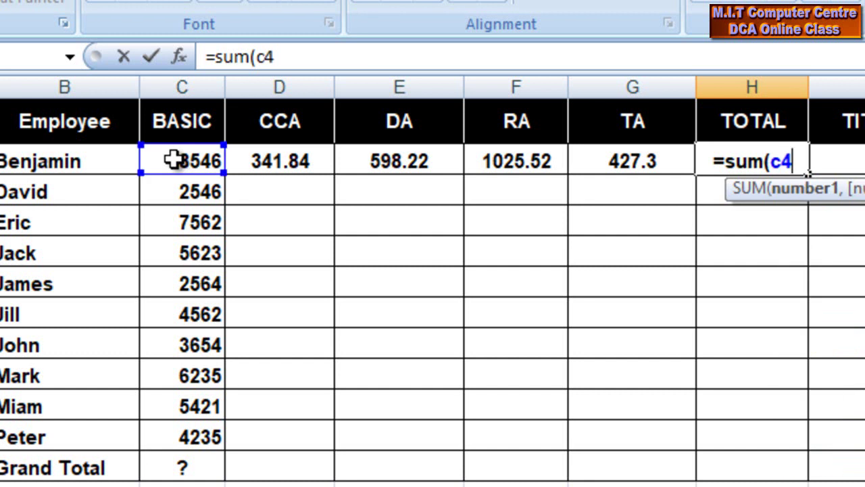
type(":")
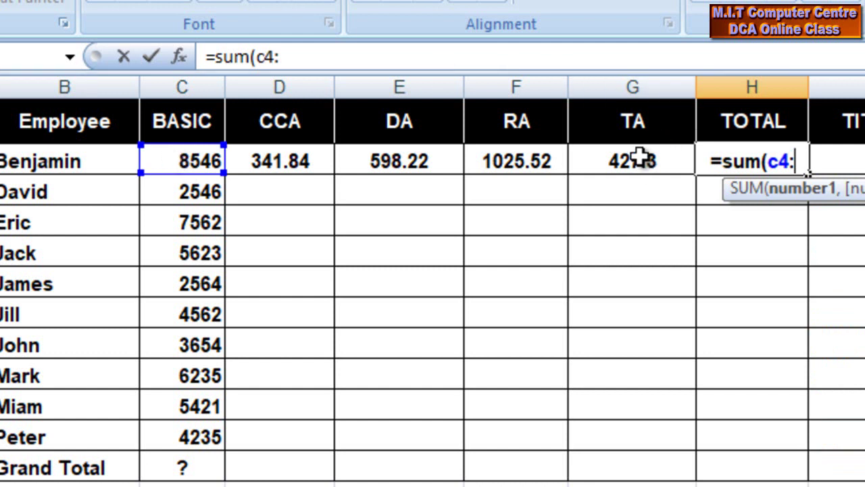
type("g4")
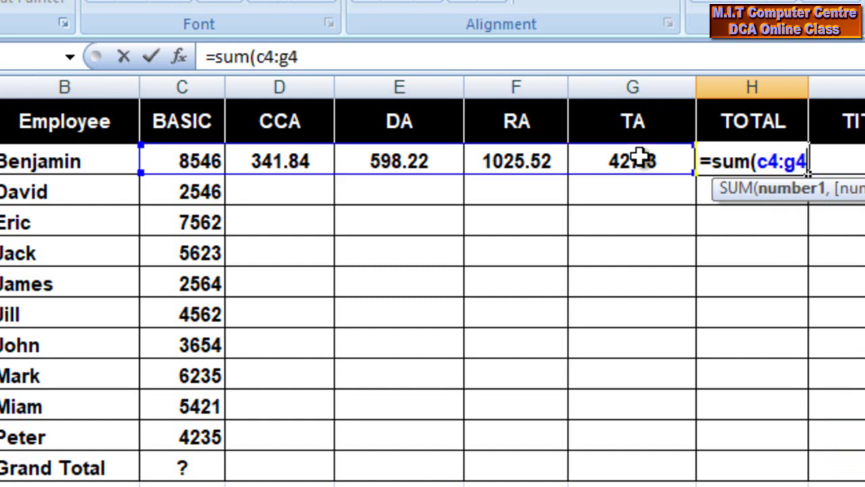
type(")")
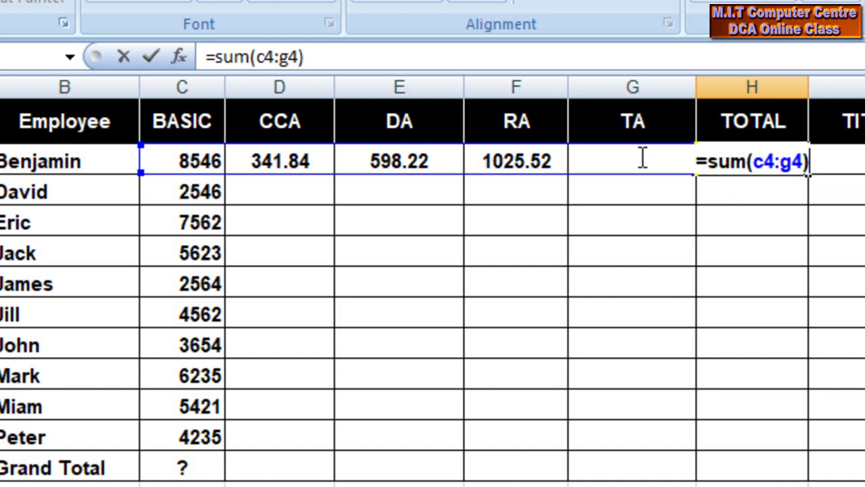
key("Return")
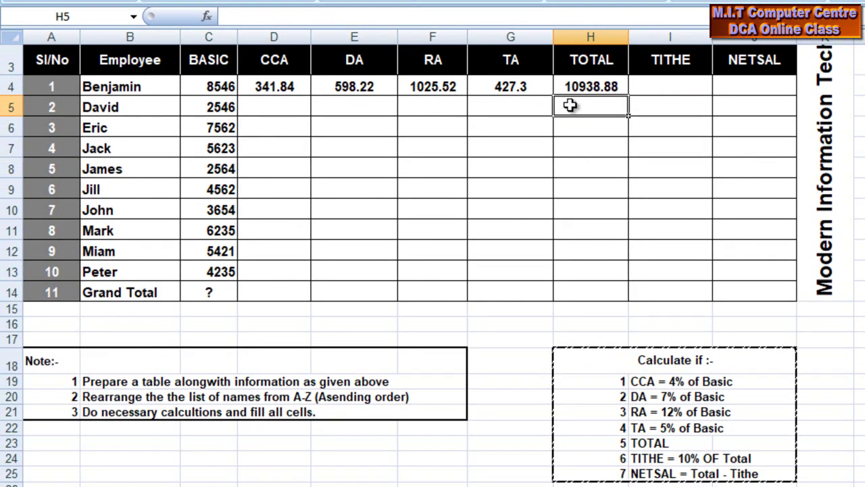
left_click(590, 89)
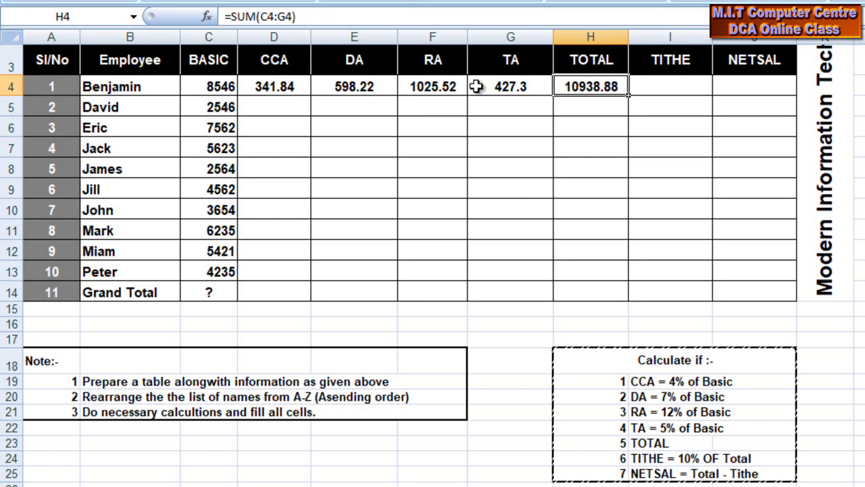
left_click(513, 86)
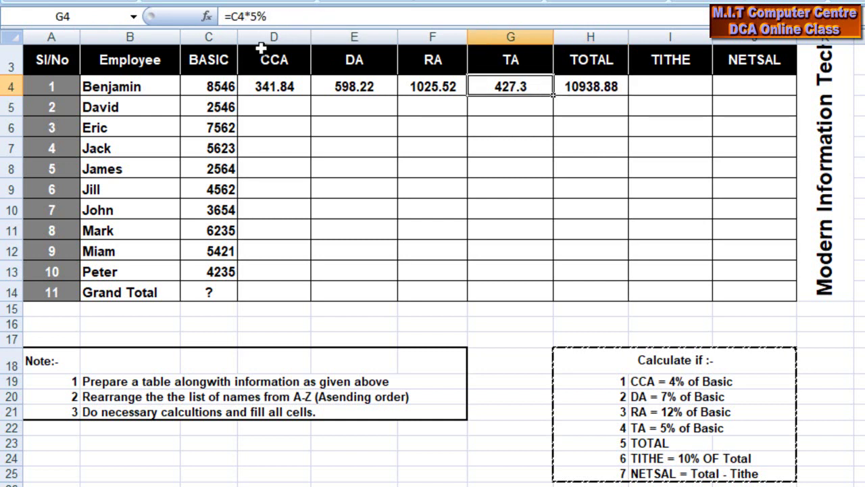
left_click(438, 89)
left_click(353, 91)
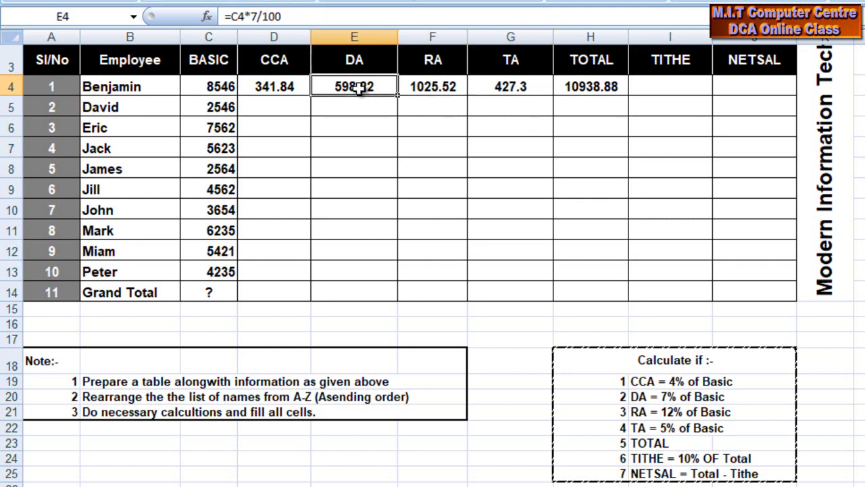
left_click(277, 86)
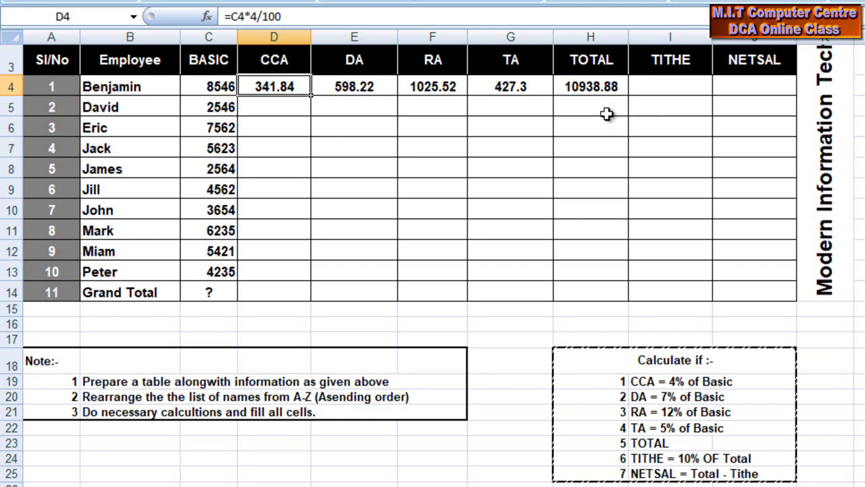
- Calculate the first employee's TITHE in I4 as 10% of TOTAL with the formula =H4*10/100
left_click(656, 91)
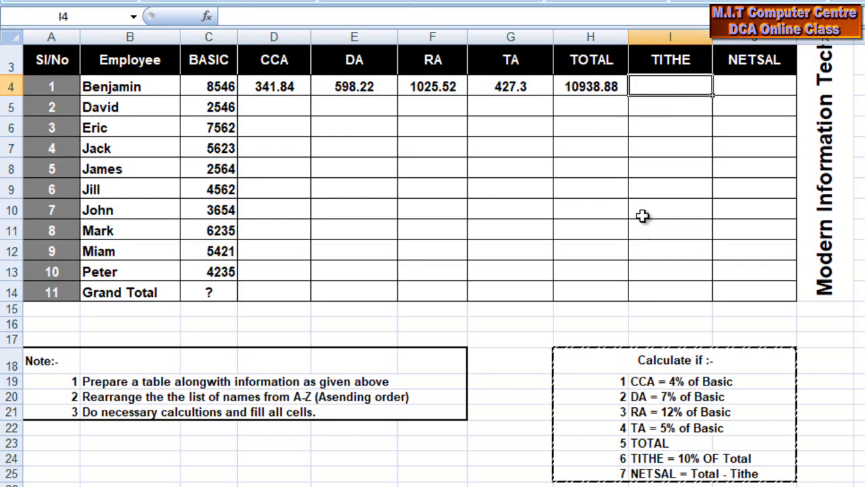
left_click(601, 90)
left_click(666, 88)
type("=")
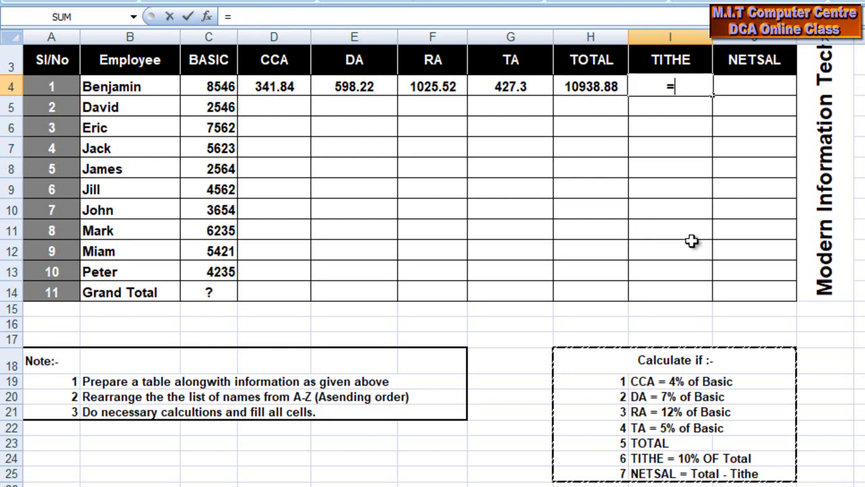
left_click(591, 83)
type("*")
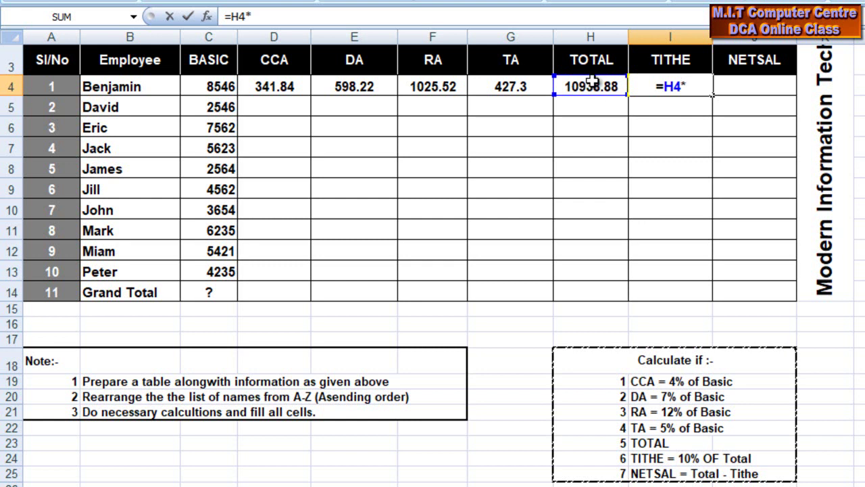
type("10/100")
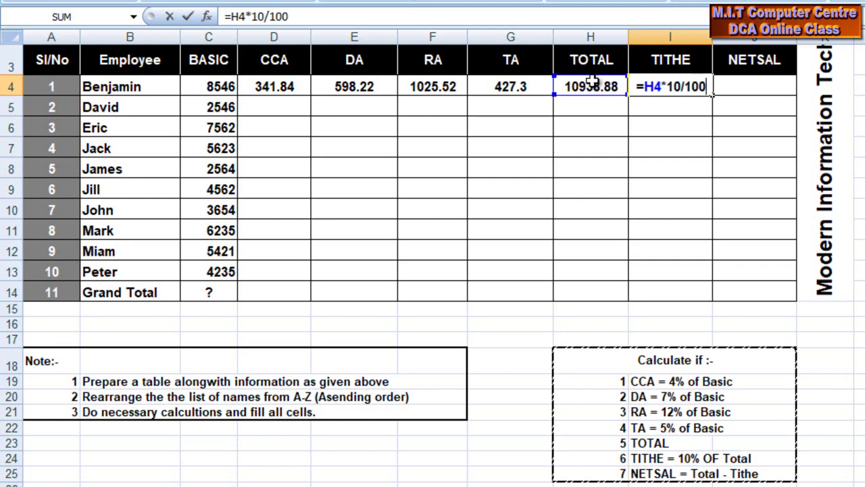
key("Return")
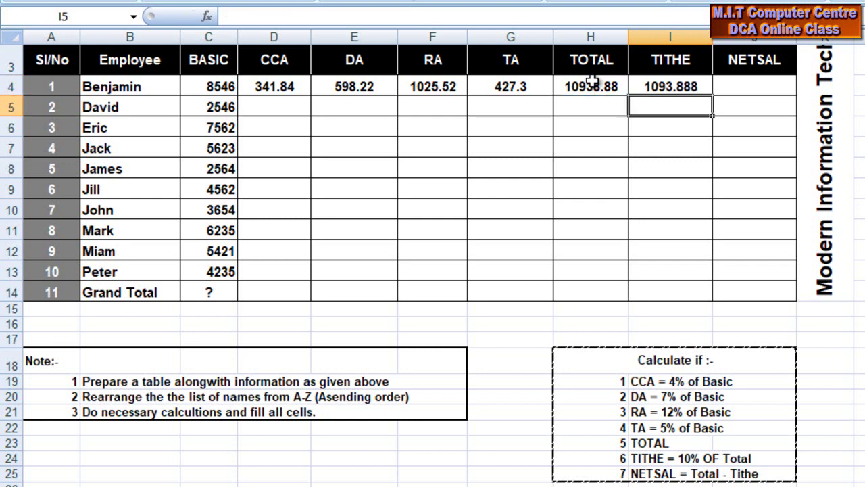
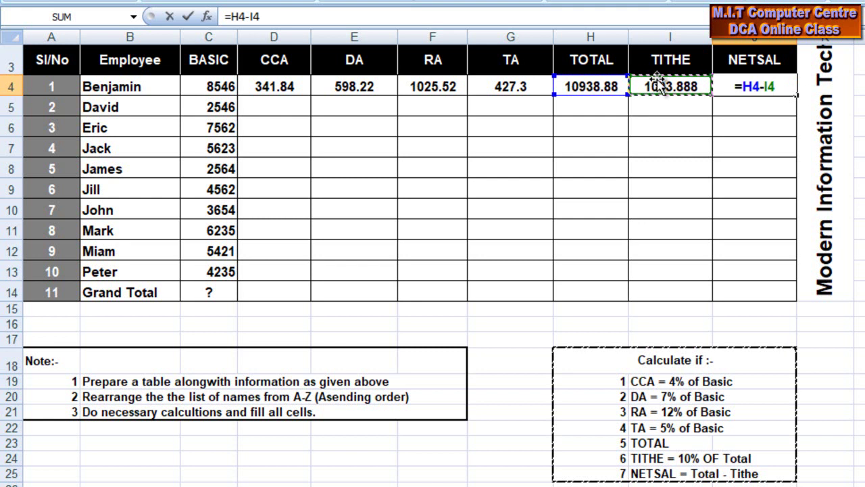
- Calculate the first employee's NETSAL in J4 as TOTAL minus TITHE with the formula =H4-I4
key("Return")
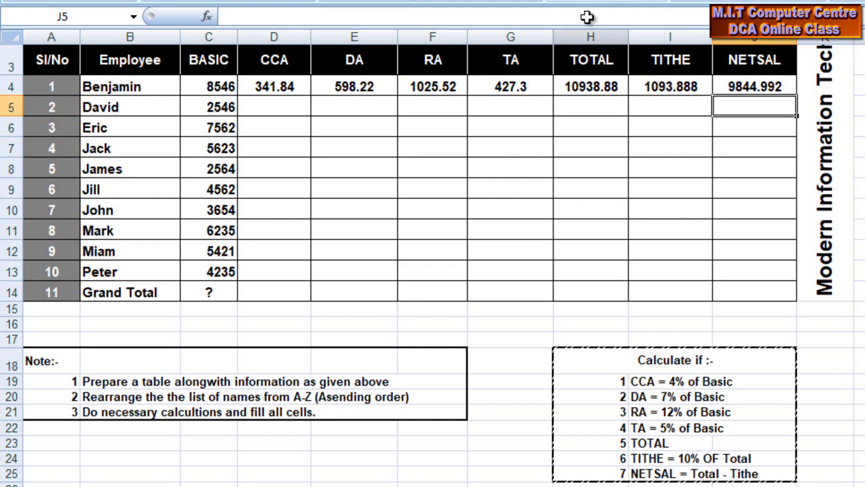
left_click(345, 213)
- Calculate the Grand Total of the BASIC column in C14 with the formula =sum(C4:C13)
left_click(218, 295)
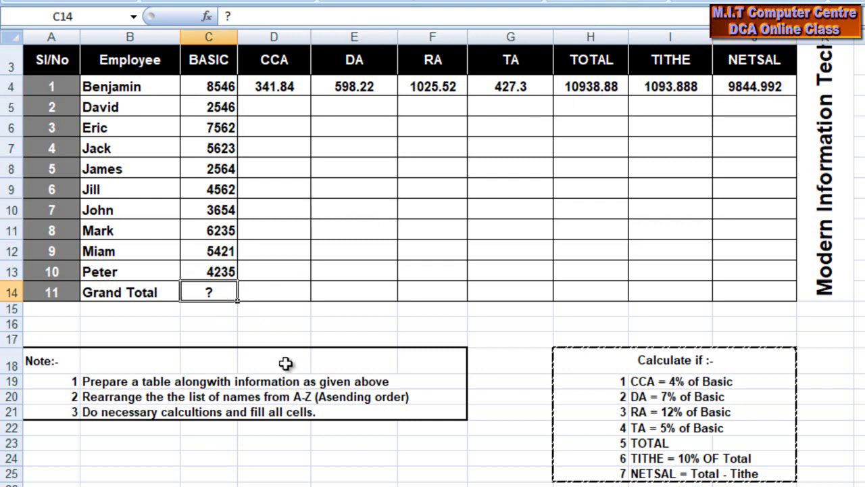
type("=")
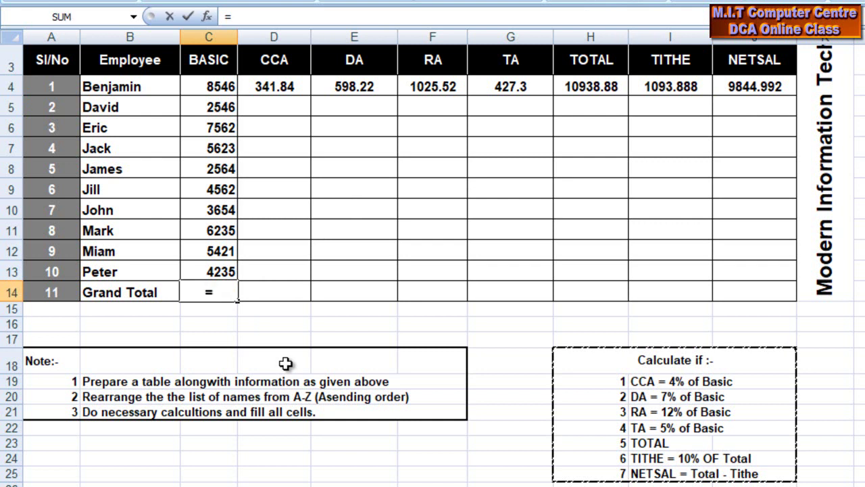
type("sum(")
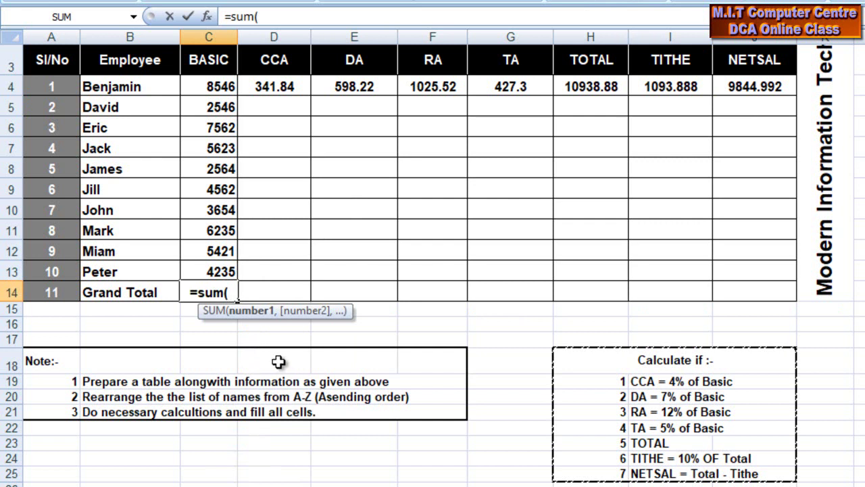
left_click(215, 85)
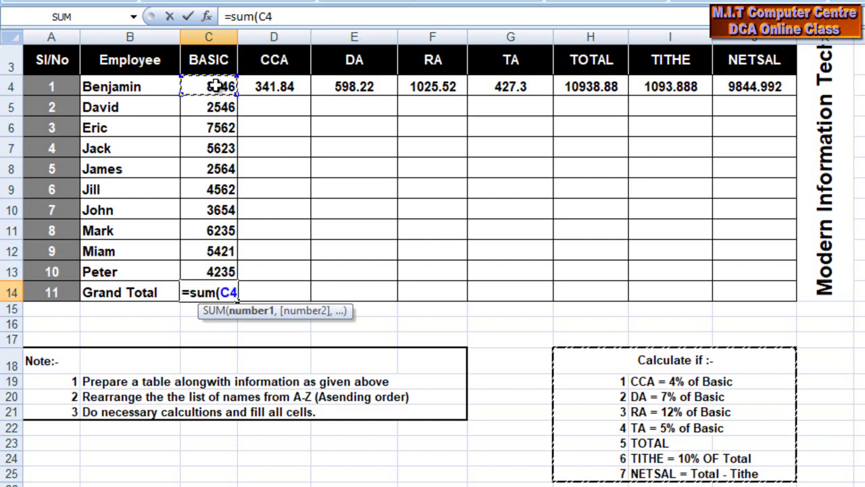
type(":C4")
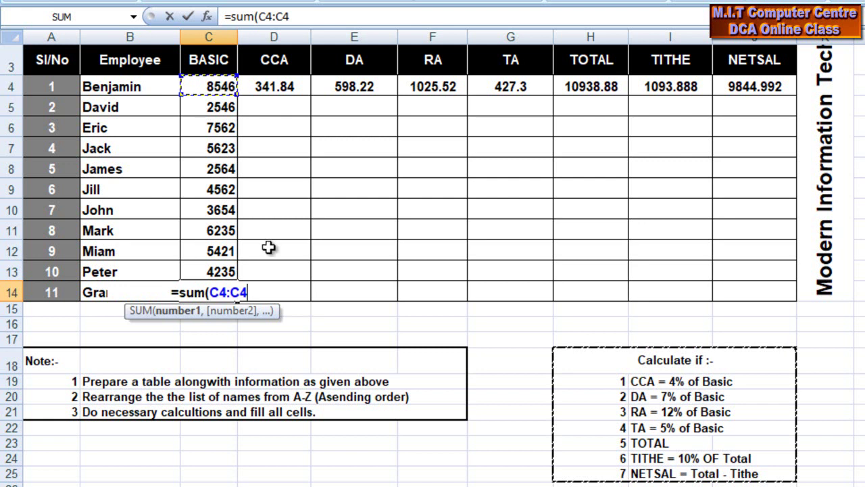
left_click(220, 271, "shift")
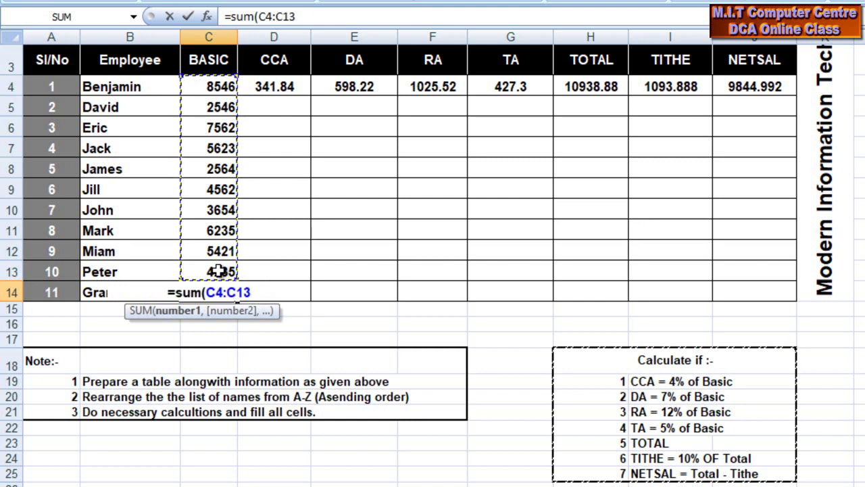
type(")")
key("Return")
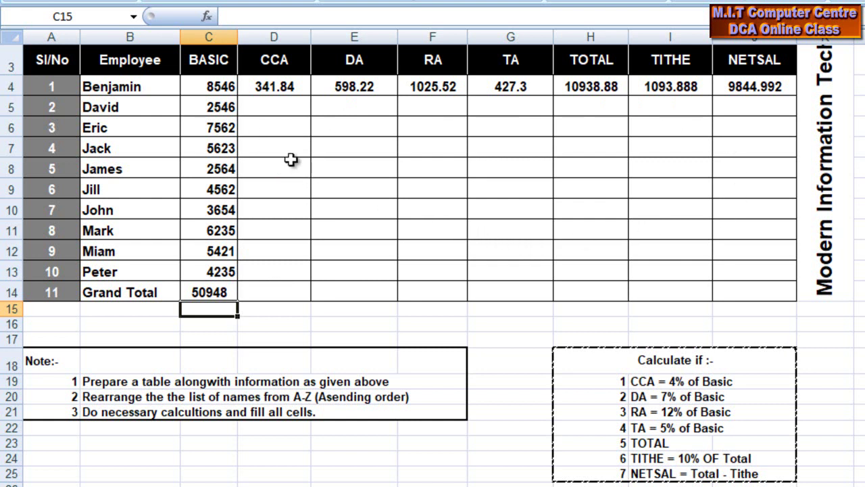
left_click(271, 108)
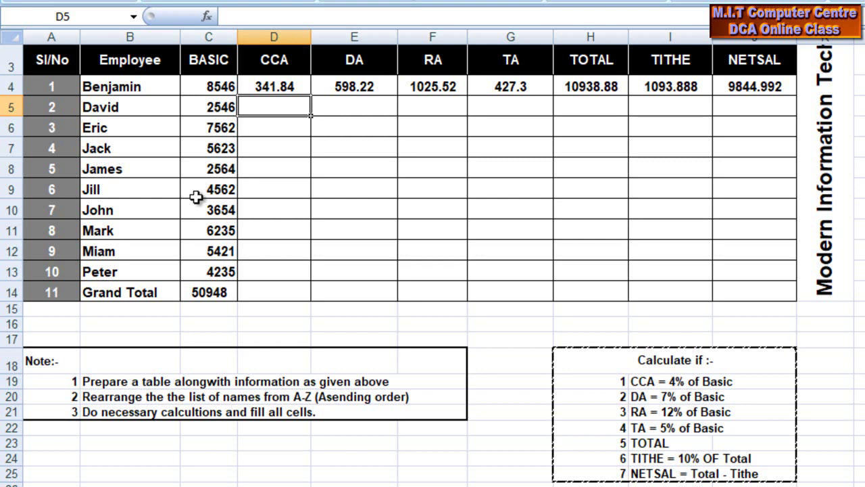
scroll(627, 326, "up", 1)
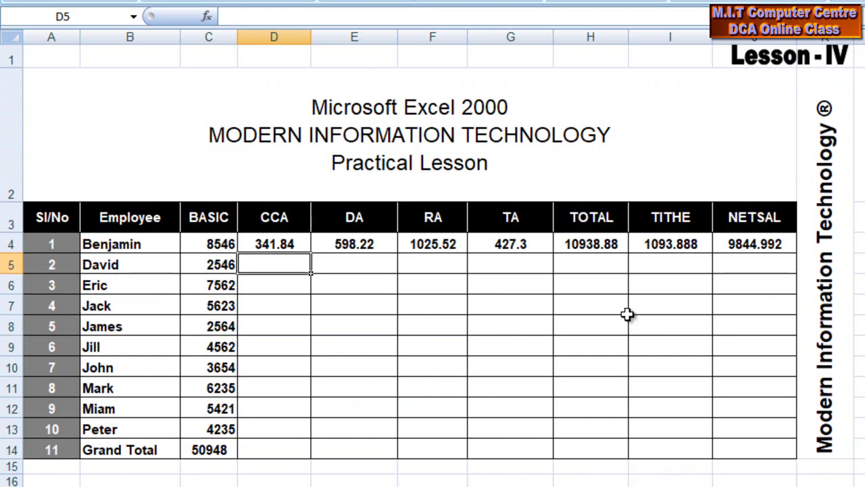
scroll(628, 305, "down", 2)
scroll(626, 307, "up", 2)
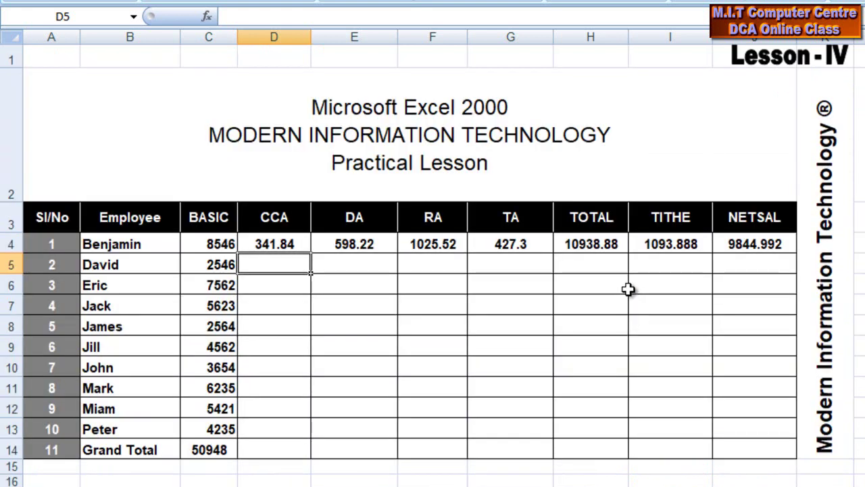